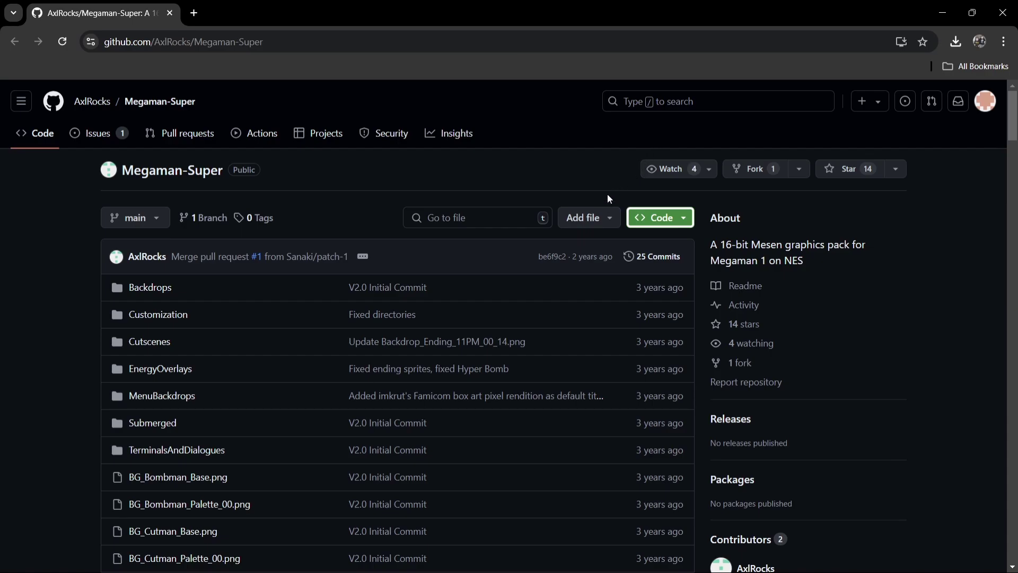
# Download the Megaman-Super repository as a ZIP and extract its Megaman-Super-main folder to the desktop.
pyautogui.click(662, 218)
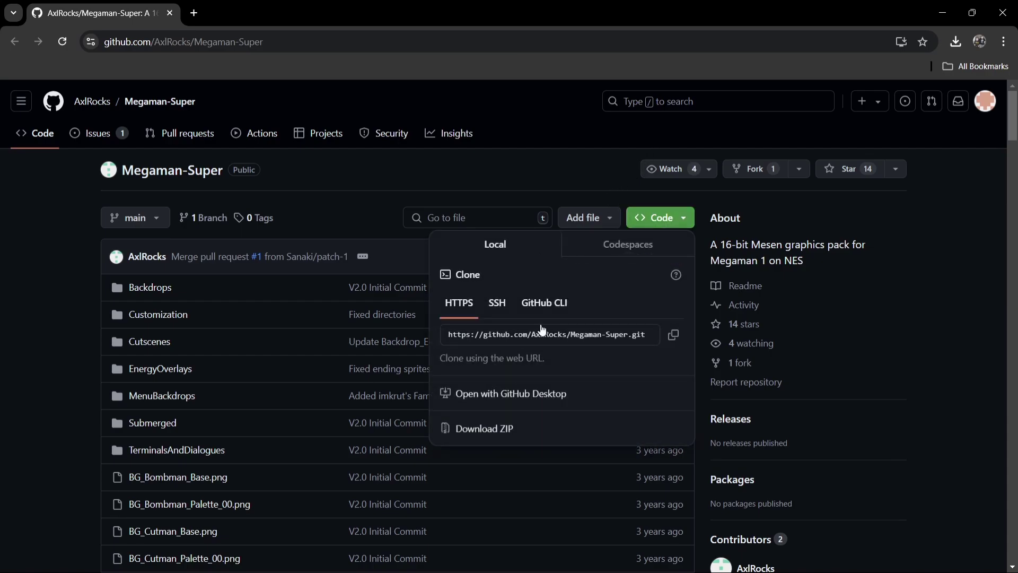
pyautogui.click(487, 429)
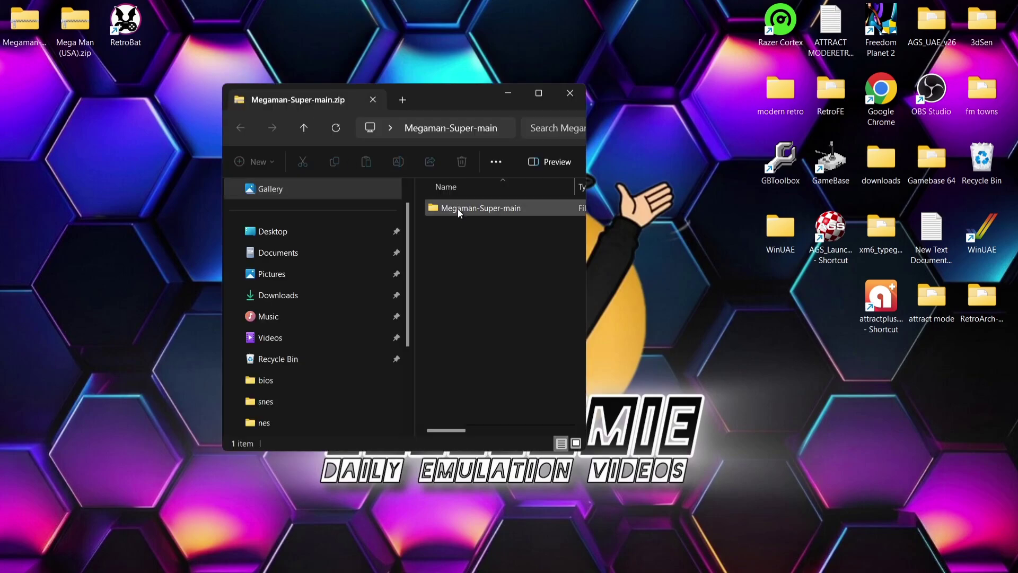
pyautogui.click(519, 214)
pyautogui.moveTo(519, 214); pyautogui.dragTo(121, 205)
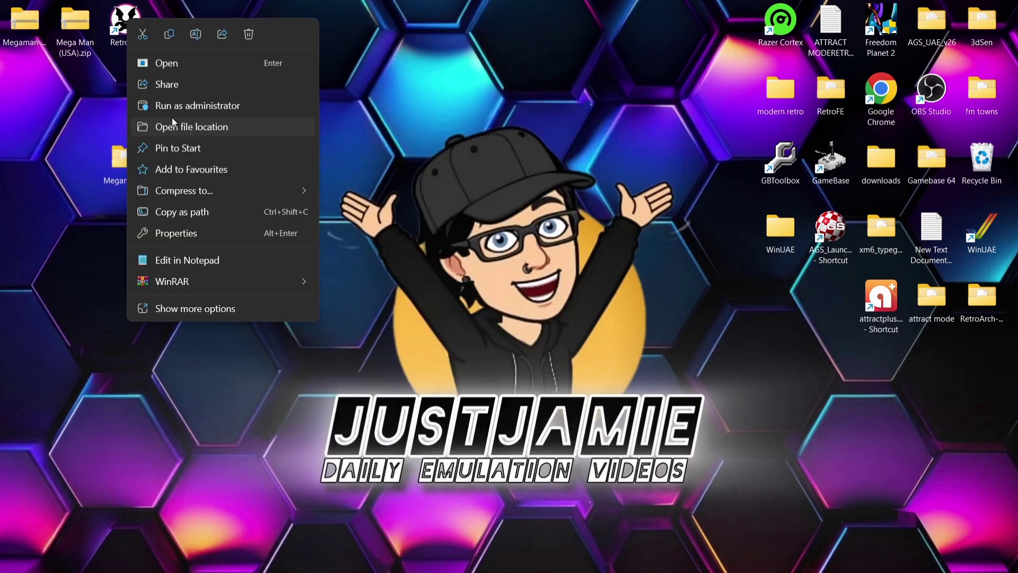
# Move the Megaman-Super-main folder from the desktop into the bios/HdPacks folder of the RetroBat installation.
pyautogui.click(171, 127)
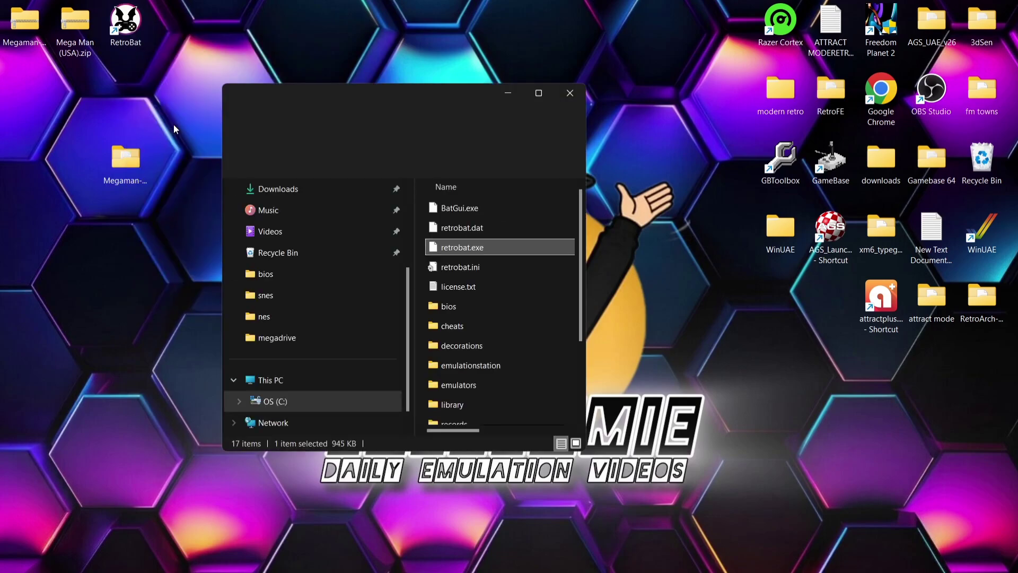
pyautogui.doubleClick(489, 309)
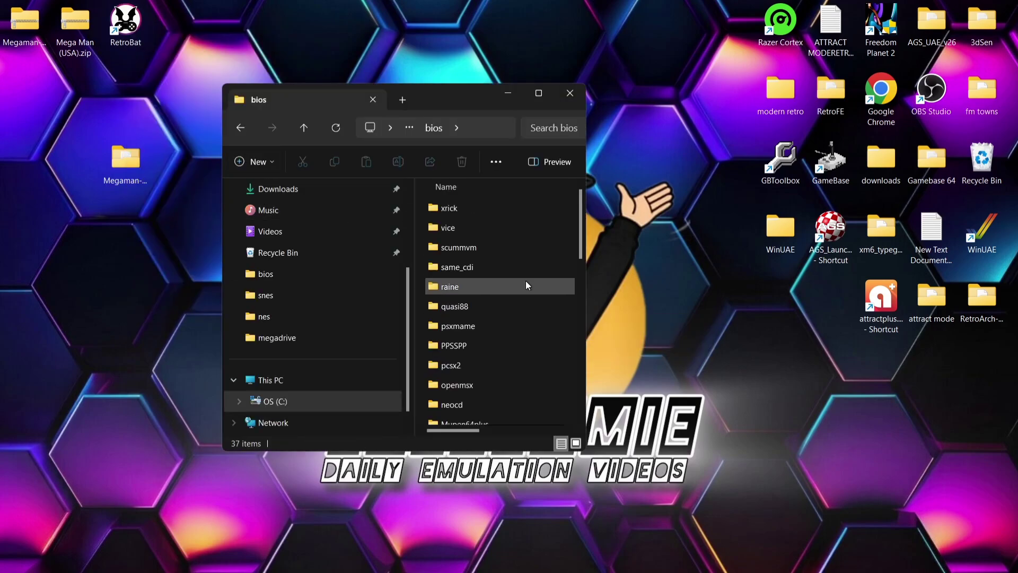
pyautogui.moveTo(586, 222); pyautogui.dragTo(586, 322)
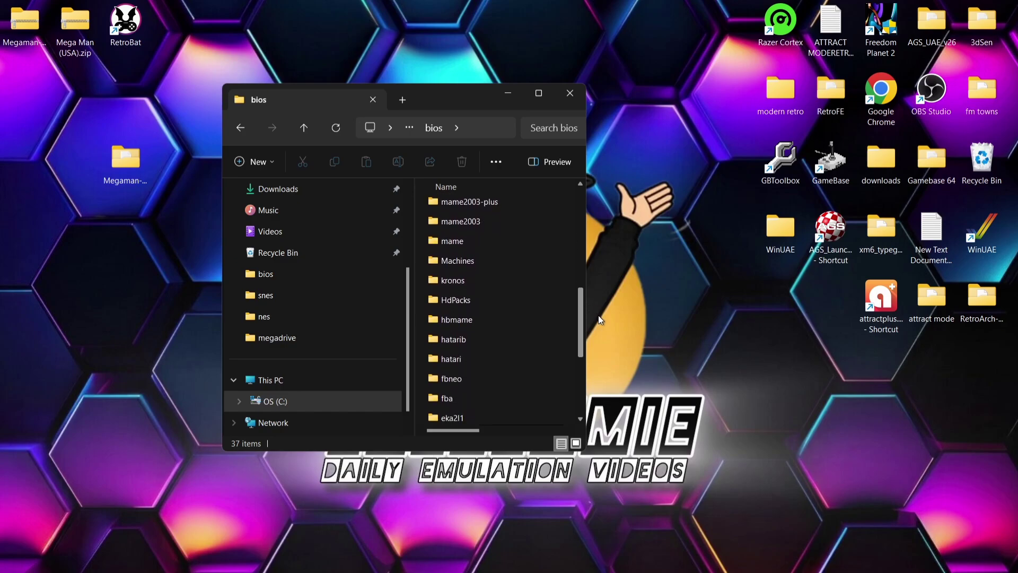
pyautogui.doubleClick(514, 298)
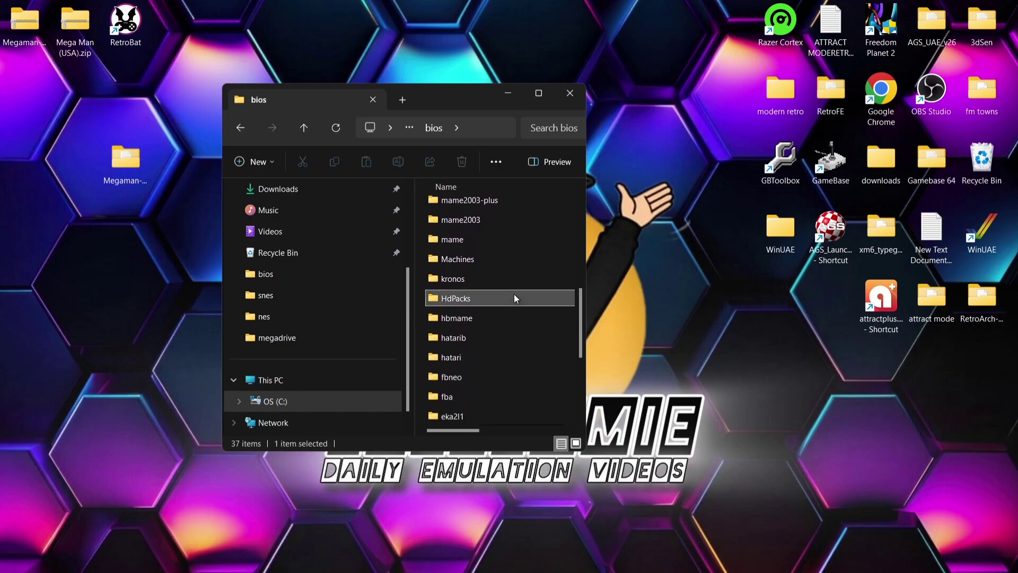
pyautogui.click(131, 167)
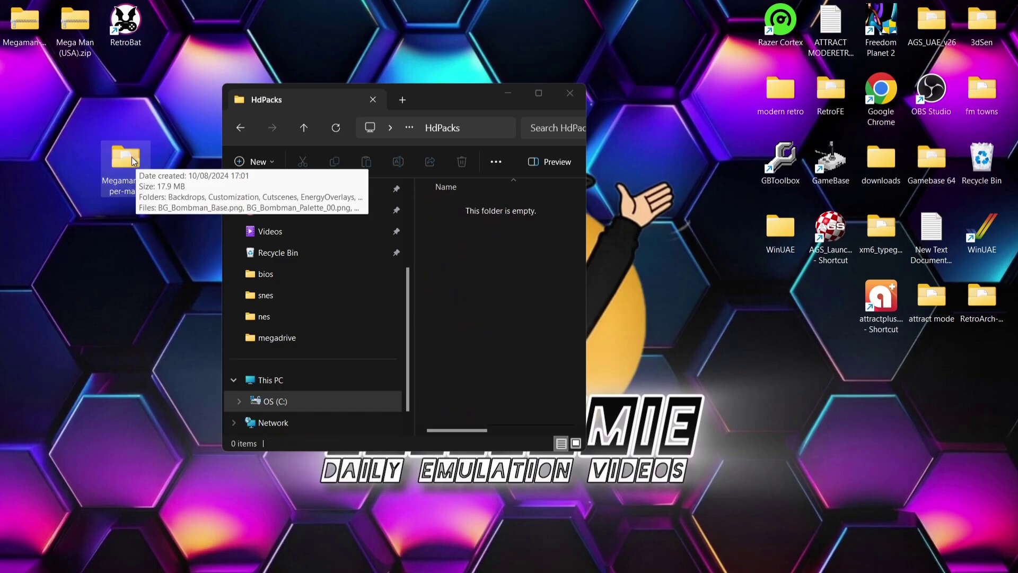
pyautogui.moveTo(132, 167); pyautogui.dragTo(507, 286)
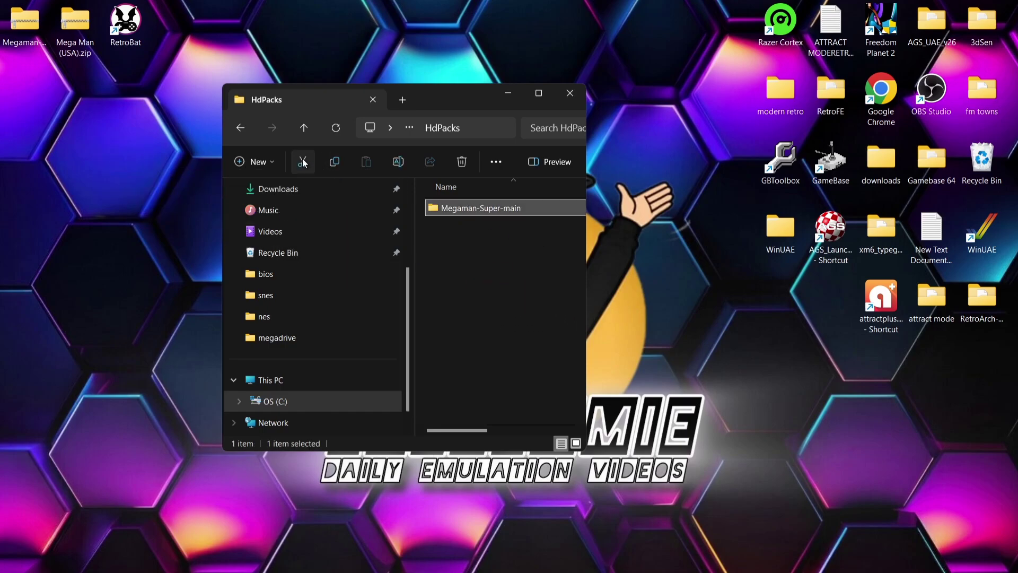
# Move the Mega Man (USA).zip ROM from the desktop into RetroBat's roms/nes folder and maximize that window.
pyautogui.click(245, 128)
pyautogui.click(245, 127)
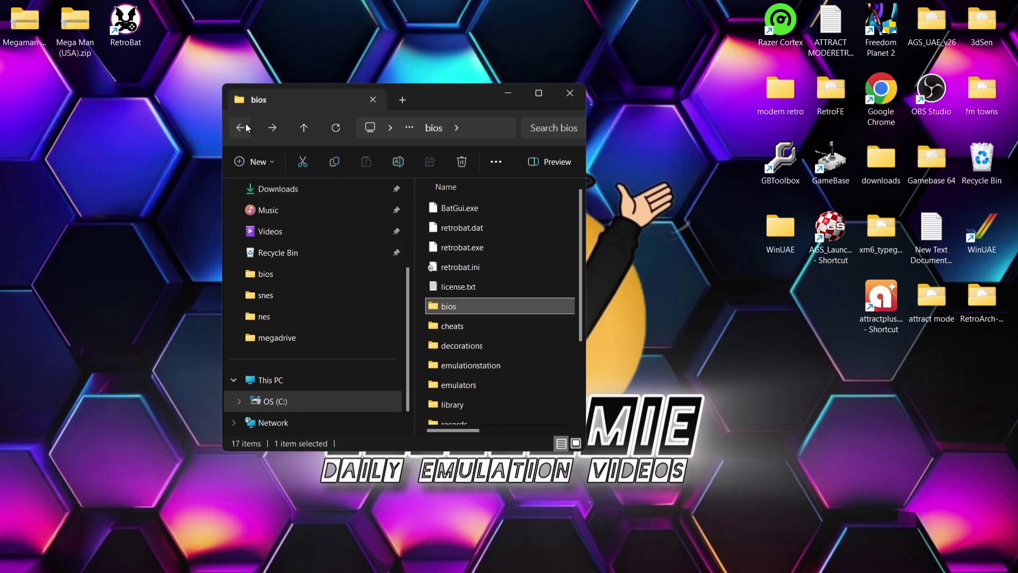
pyautogui.scroll(-3, 582, 295)
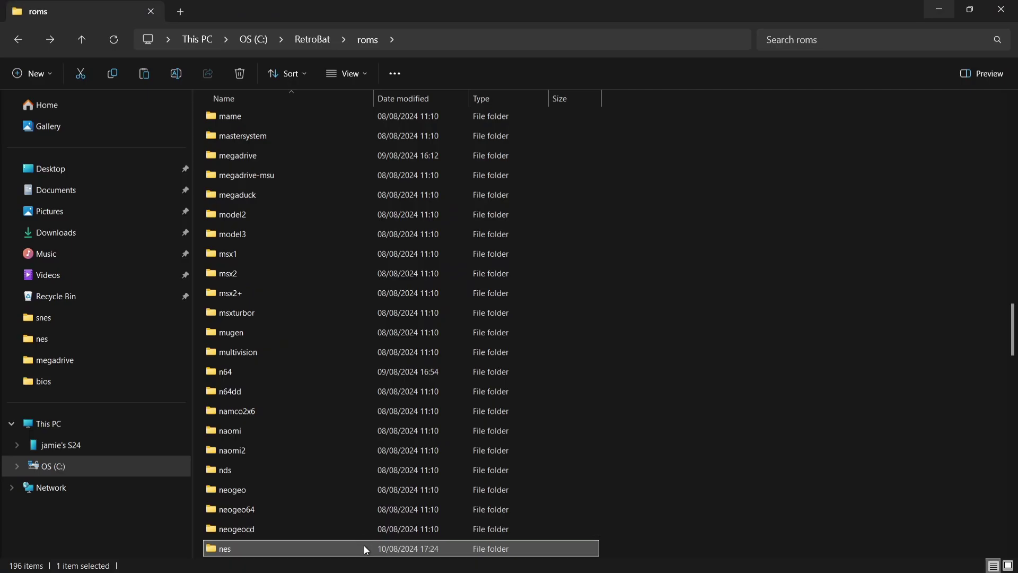
pyautogui.doubleClick(364, 548)
pyautogui.doubleClick(542, 5)
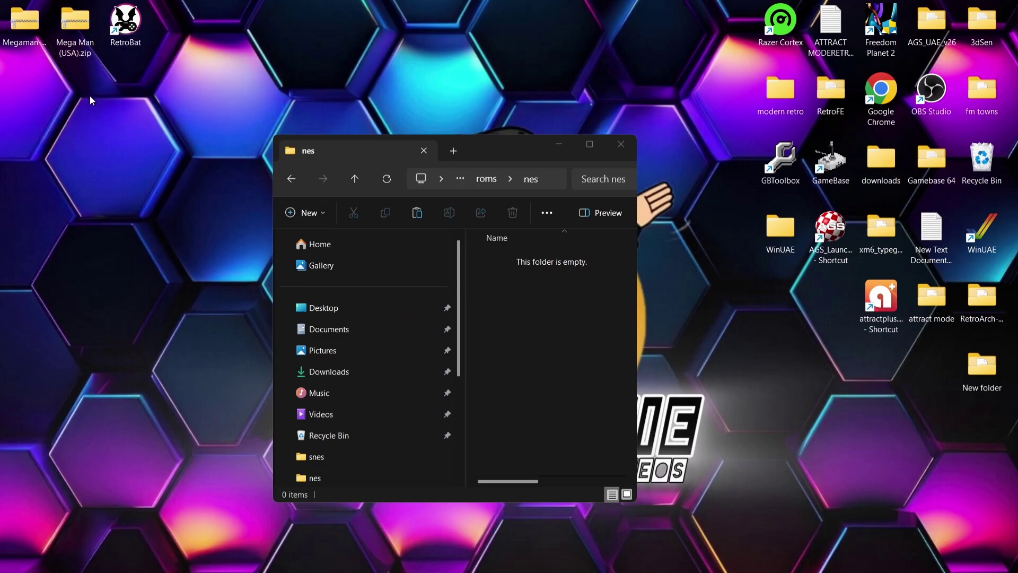
pyautogui.moveTo(79, 24); pyautogui.dragTo(518, 314)
pyautogui.press('super+Up')
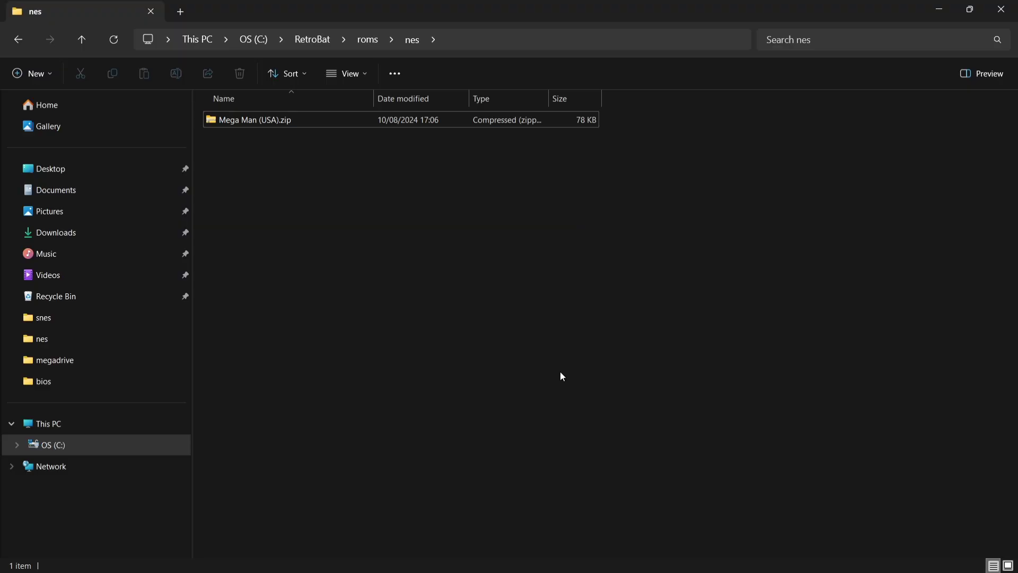
# Copy the Mega Man (USA).zip ROM's file name without its extension.
pyautogui.rightClick(265, 124)
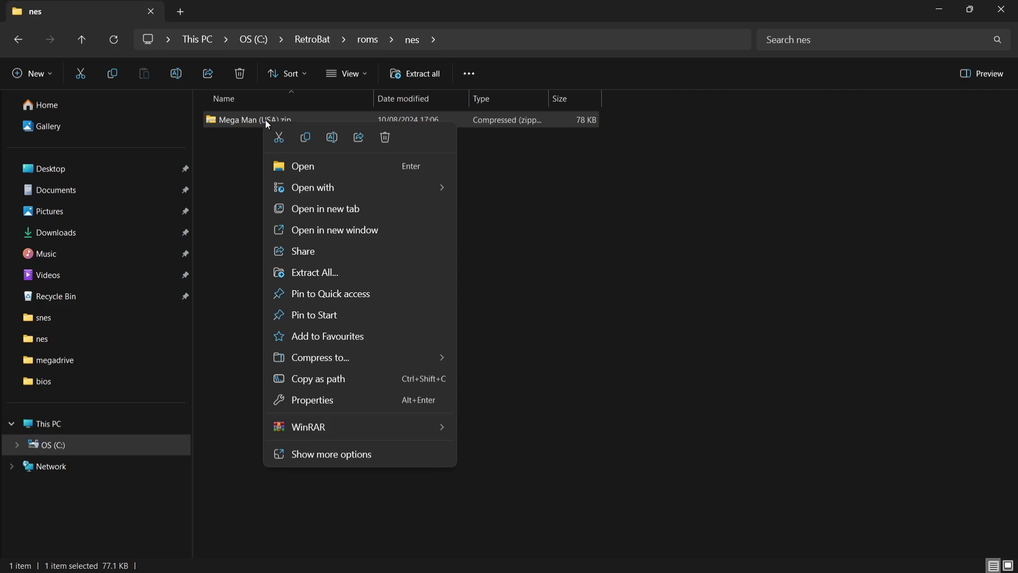
pyautogui.click(297, 452)
pyautogui.click(297, 452)
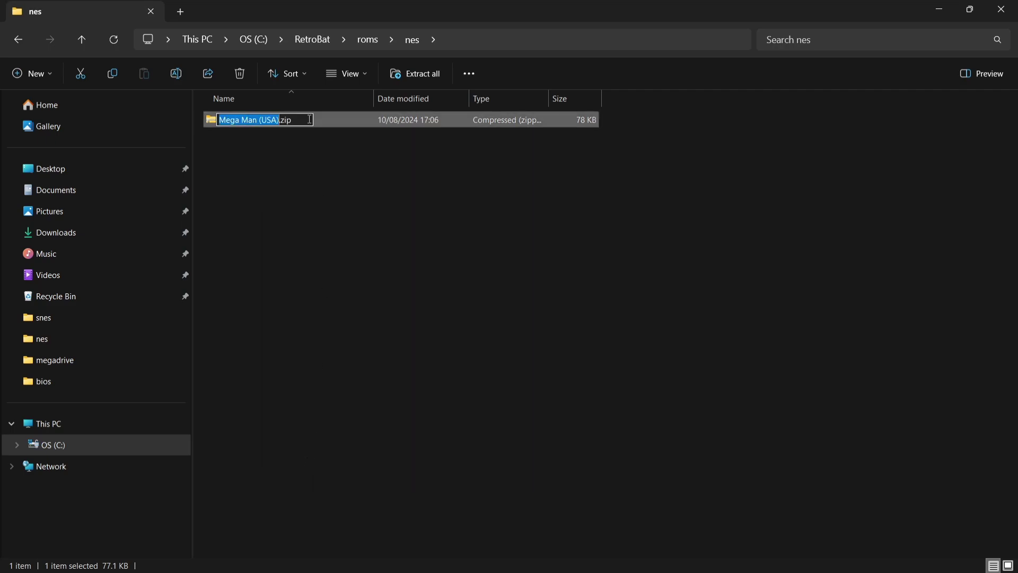
pyautogui.rightClick(263, 118)
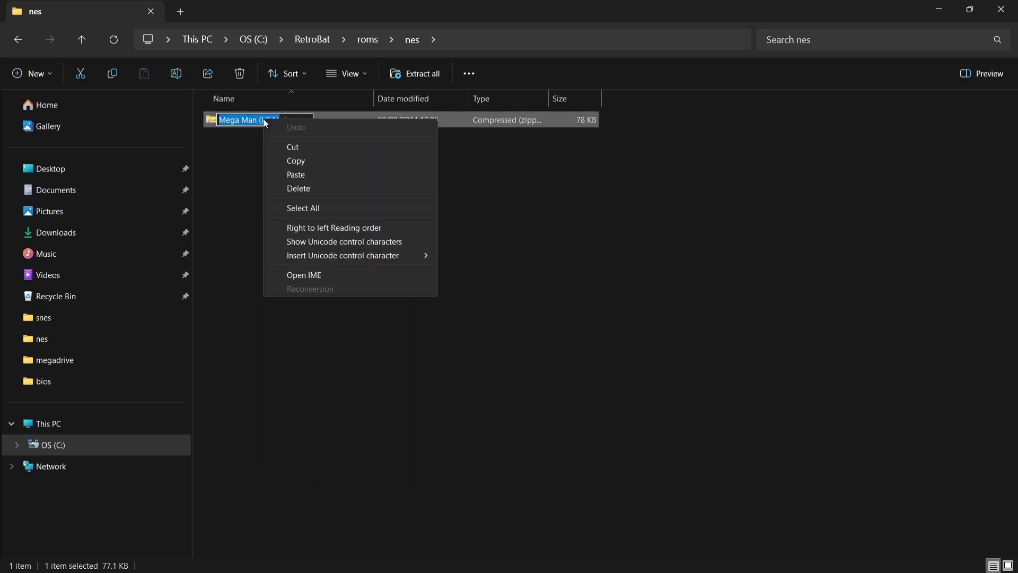
pyautogui.click(291, 160)
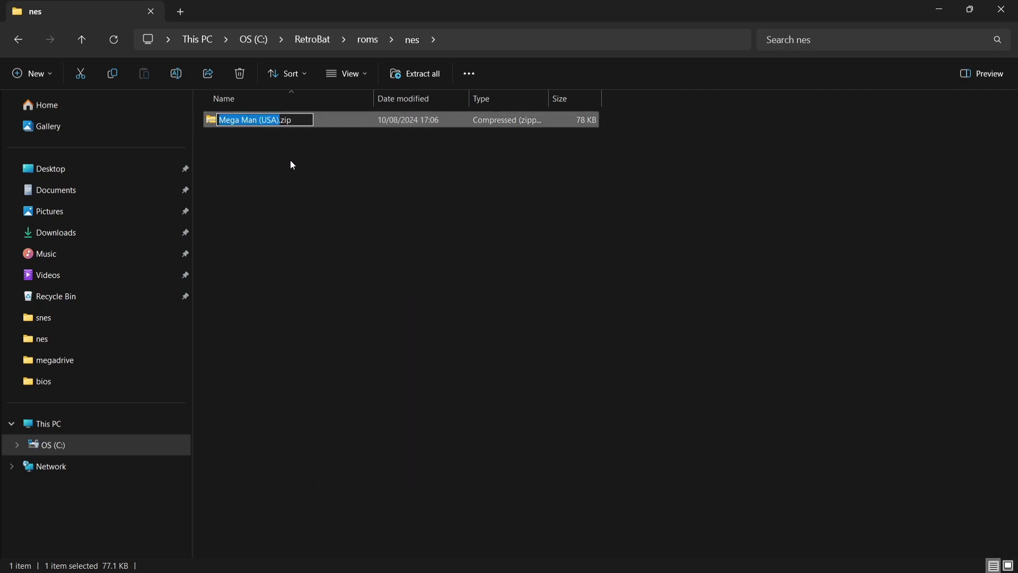
# Rename the Megaman-Super-main folder in bios/HdPacks to Mega Man (USA) using the copied ROM name.
pyautogui.click(16, 43)
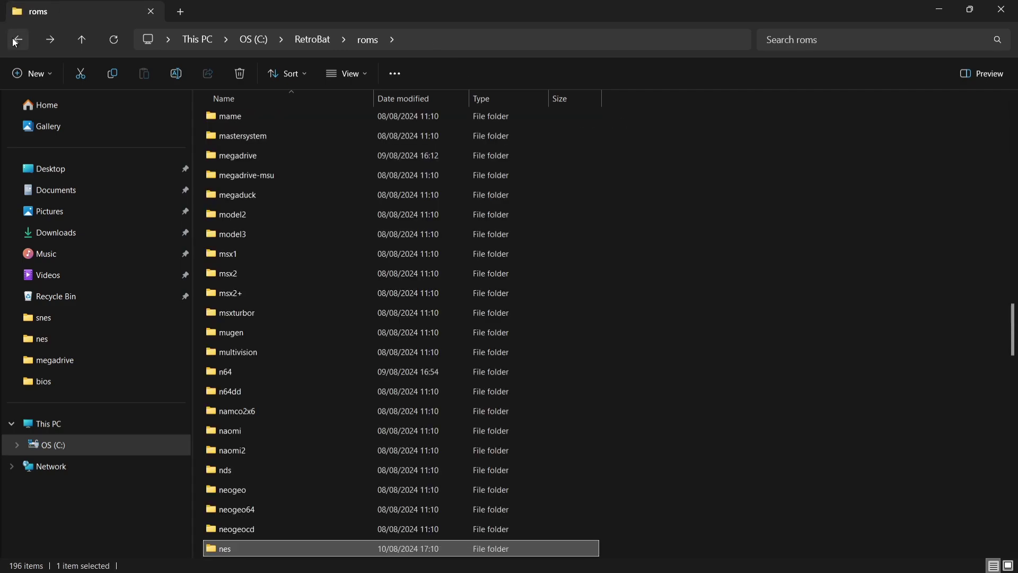
pyautogui.click(16, 42)
pyautogui.doubleClick(279, 217)
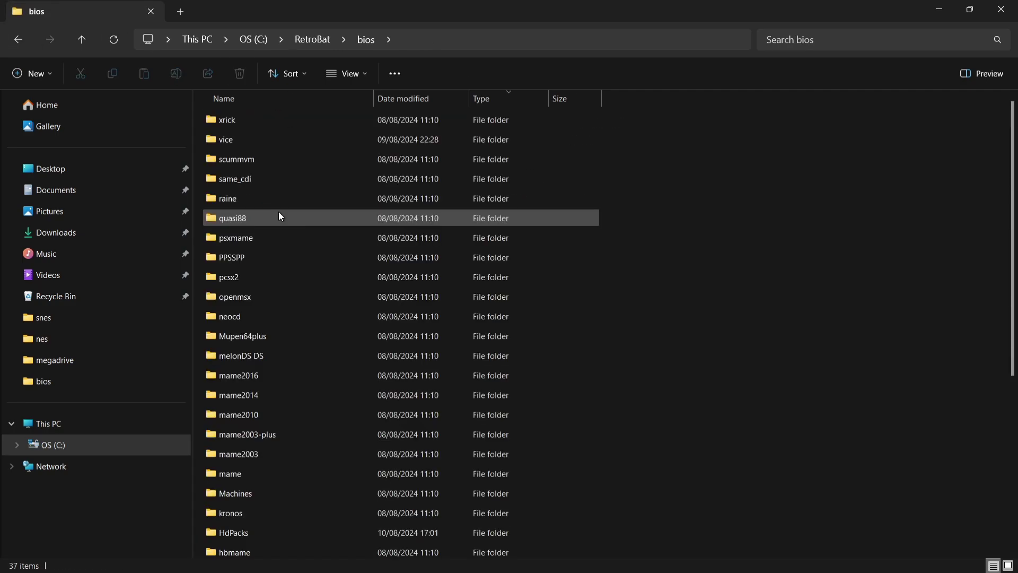
pyautogui.doubleClick(296, 532)
pyautogui.rightClick(266, 115)
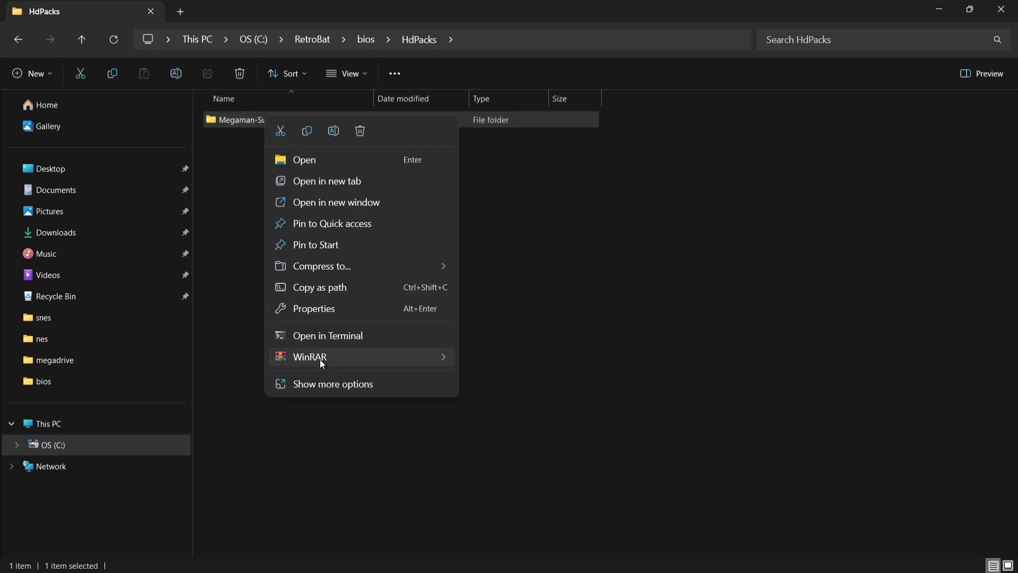
pyautogui.click(320, 383)
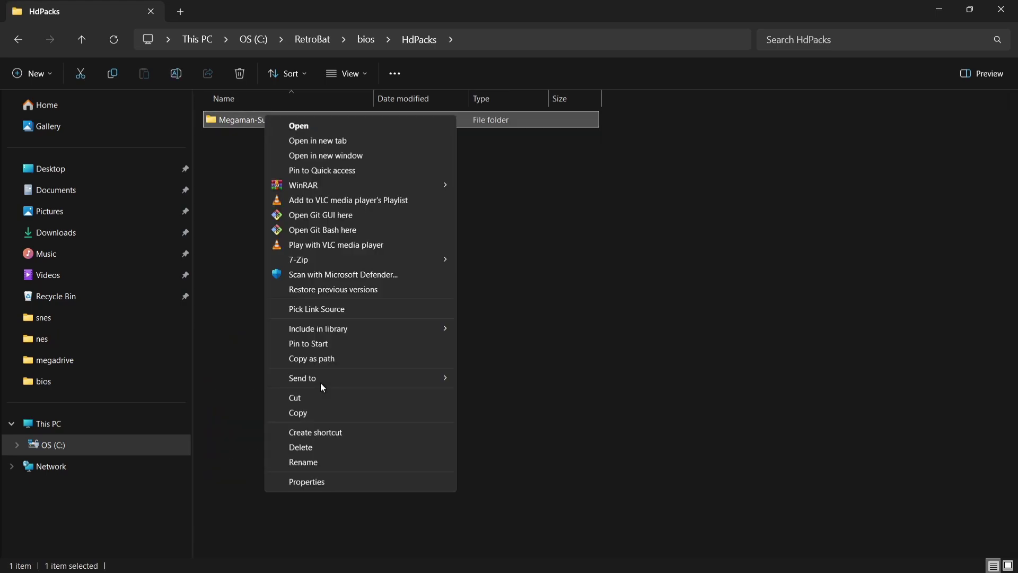
pyautogui.click(320, 464)
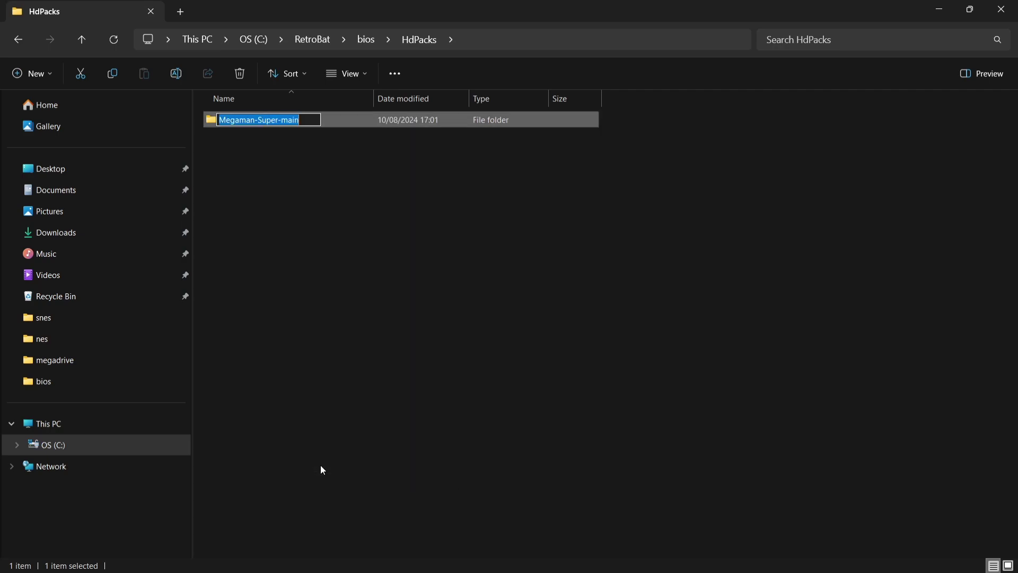
pyautogui.rightClick(280, 120)
pyautogui.click(320, 177)
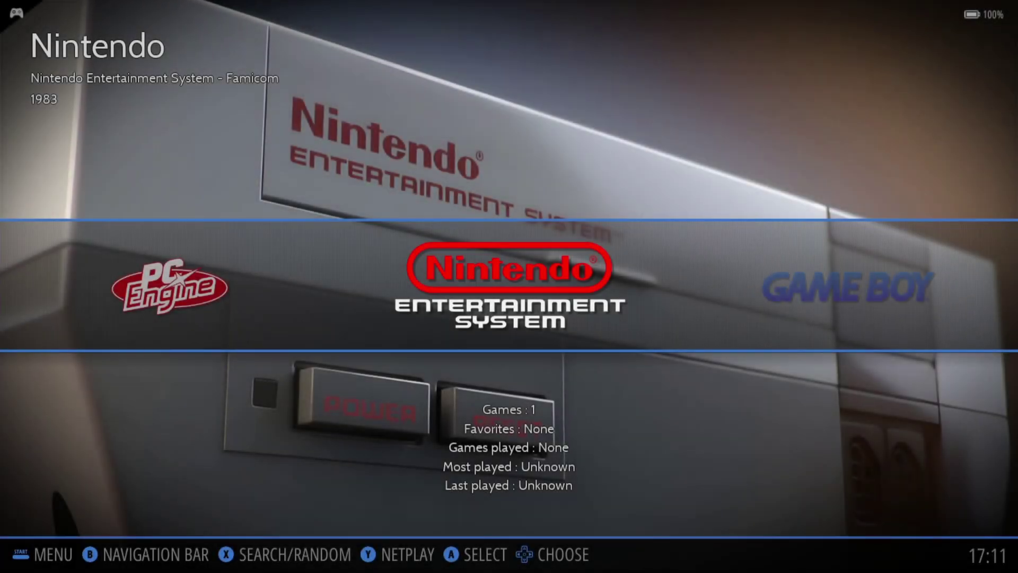
# In RetroBat, open the Nintendo Entertainment System game list and bring up its advanced system options.
pyautogui.press('Return')
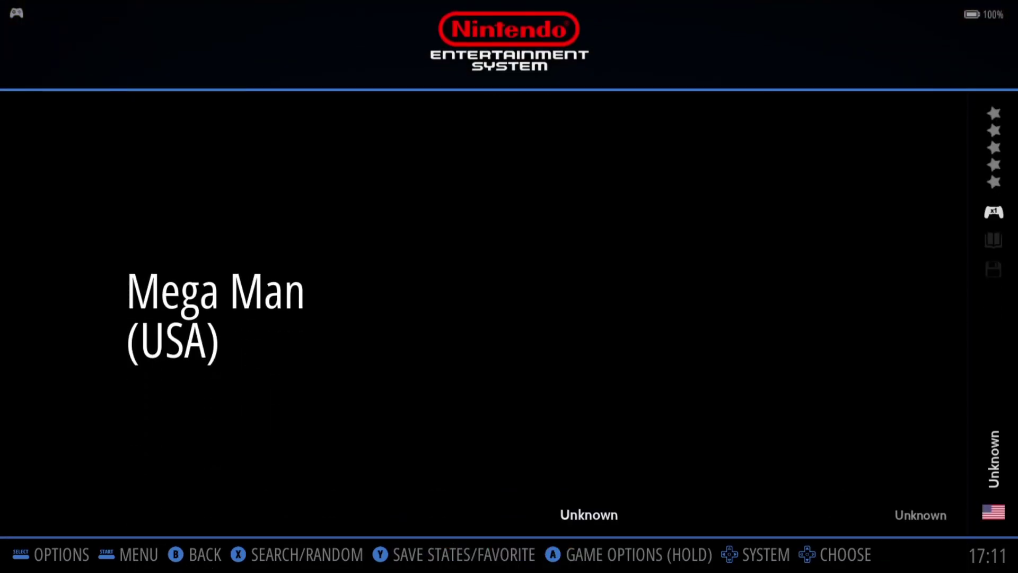
pyautogui.press('BackSpace')
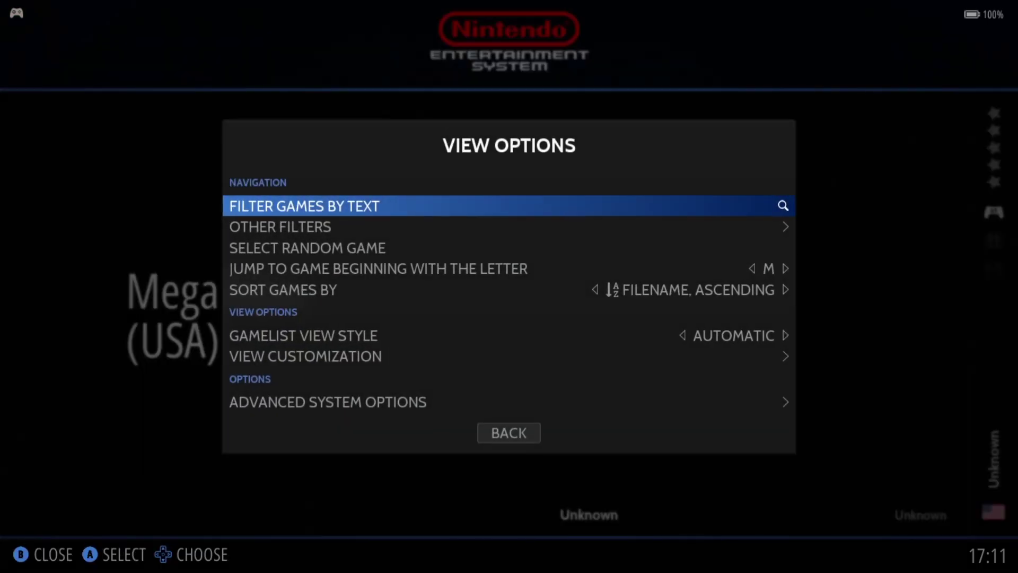
pyautogui.press('Up')
pyautogui.press('Up')
pyautogui.press('Return')
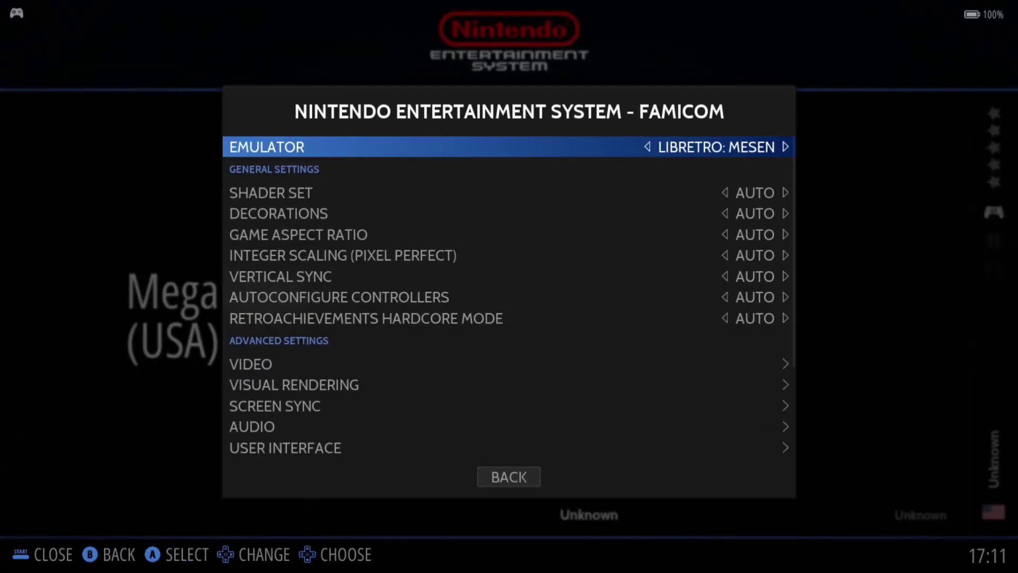
# Open the Visual Rendering settings for the Nintendo Entertainment System.
pyautogui.press('Down')
pyautogui.press('Down')
pyautogui.press('Down')
pyautogui.press('Down')
pyautogui.press('Down')
pyautogui.press('Down')
pyautogui.press('Down')
pyautogui.press('Down')
pyautogui.press('Down')
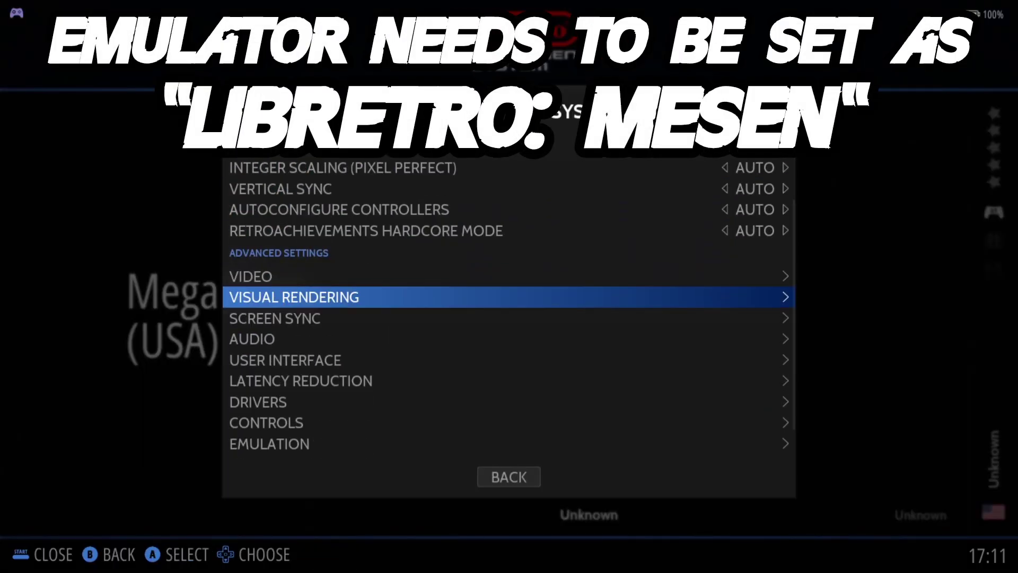
pyautogui.press('Return')
# Set Custom Textures to Yes and return to the game list.
pyautogui.press('Down')
pyautogui.press('Down')
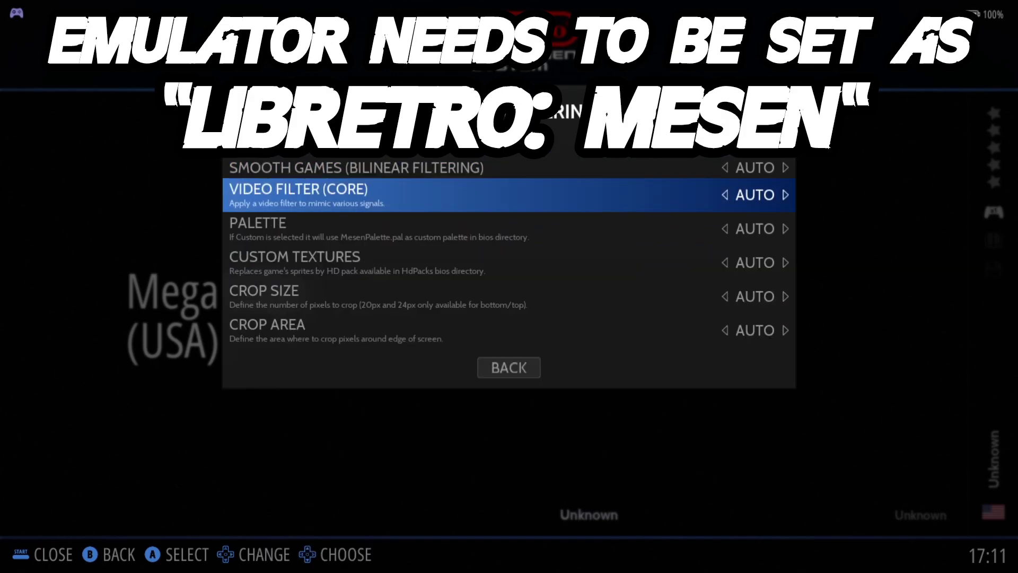
pyautogui.press('Down')
pyautogui.press('Down')
pyautogui.press('Return')
pyautogui.press('Down')
pyautogui.press('Down')
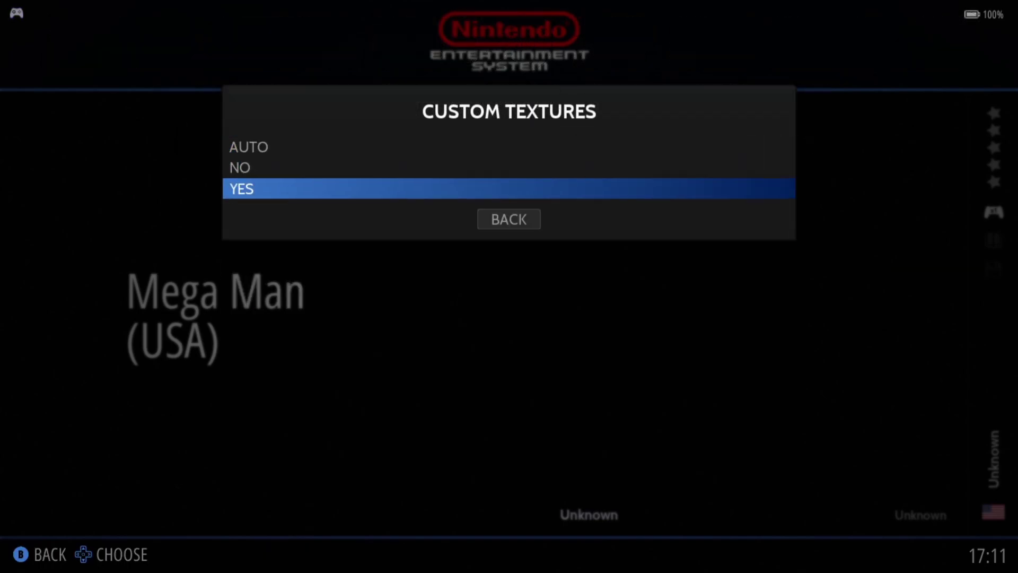
pyautogui.press('Return')
pyautogui.press('BackSpace')
pyautogui.press('BackSpace')
pyautogui.press('BackSpace')
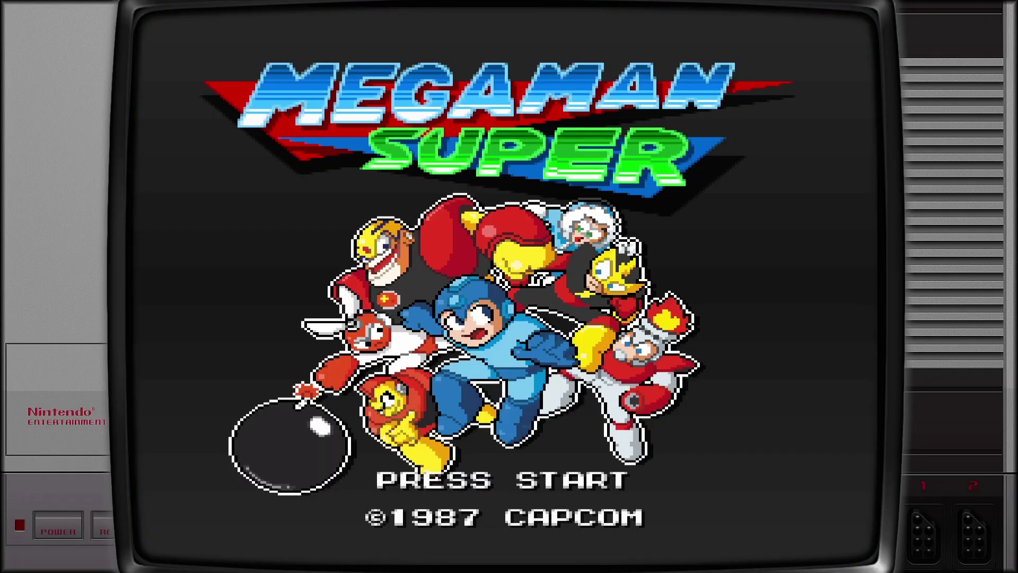
# Start the game from the Megaman Super title screen and choose a stage on the boss selection screen.
pyautogui.press('Return')
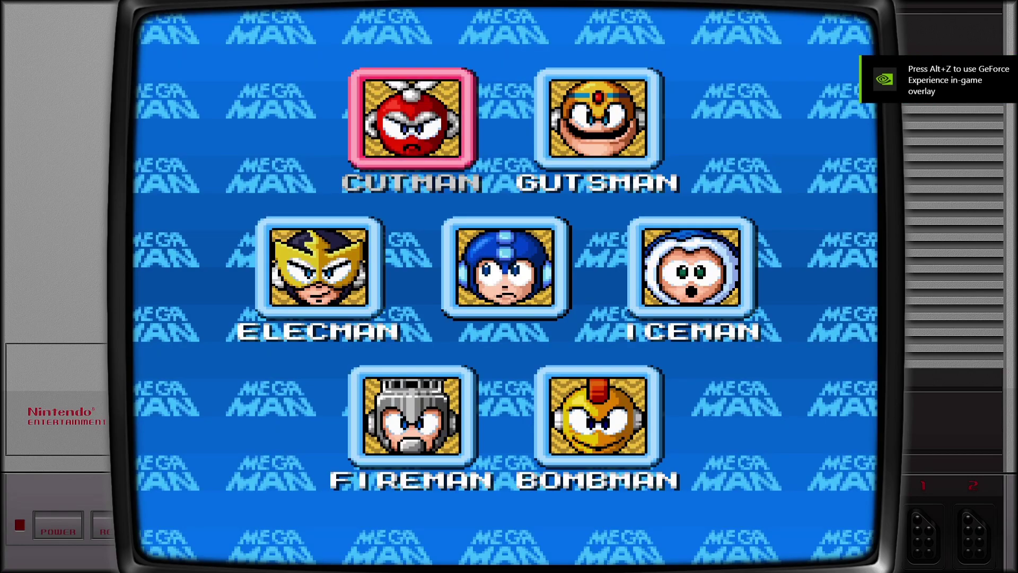
pyautogui.press('Right')
pyautogui.press('Left')
pyautogui.press('Right')
pyautogui.press('Down')
pyautogui.press('Down')
pyautogui.press('Left')
pyautogui.press('Up')
pyautogui.press('Return')
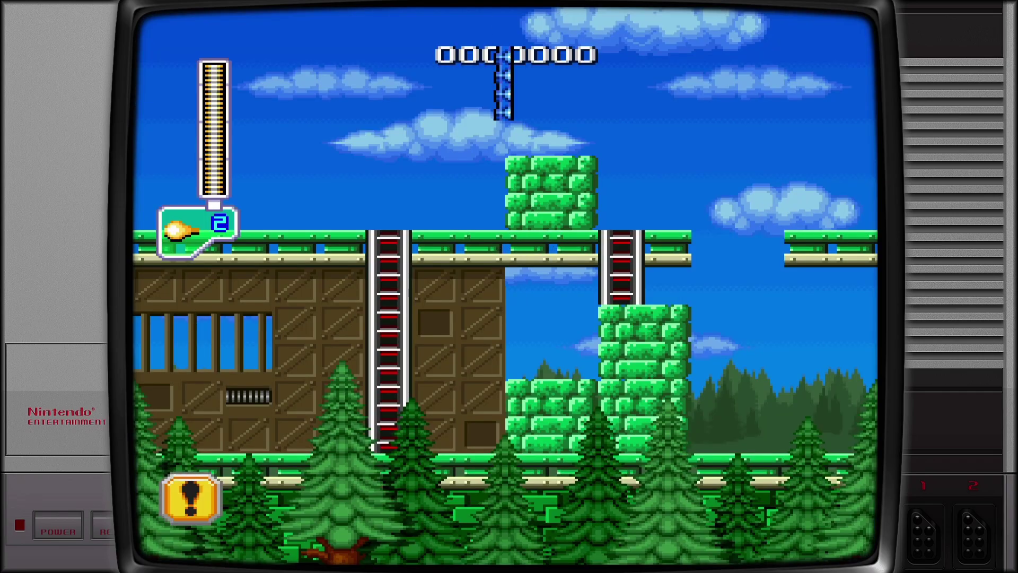
pyautogui.press('Right')
pyautogui.press('x')
pyautogui.press('z')
pyautogui.press('Left')
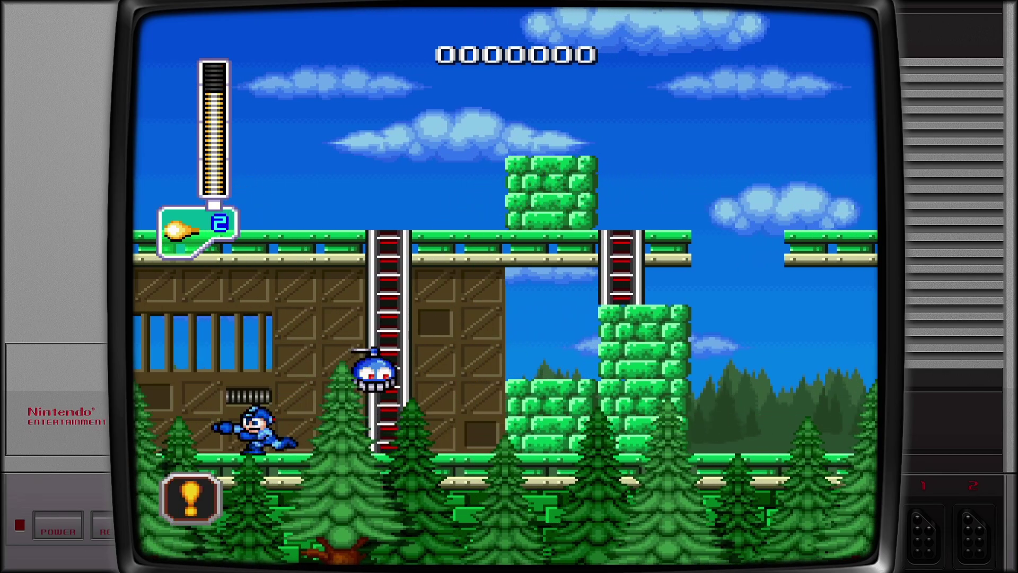
pyautogui.press('Right')
pyautogui.press('x')
pyautogui.press('z')
pyautogui.press('x')
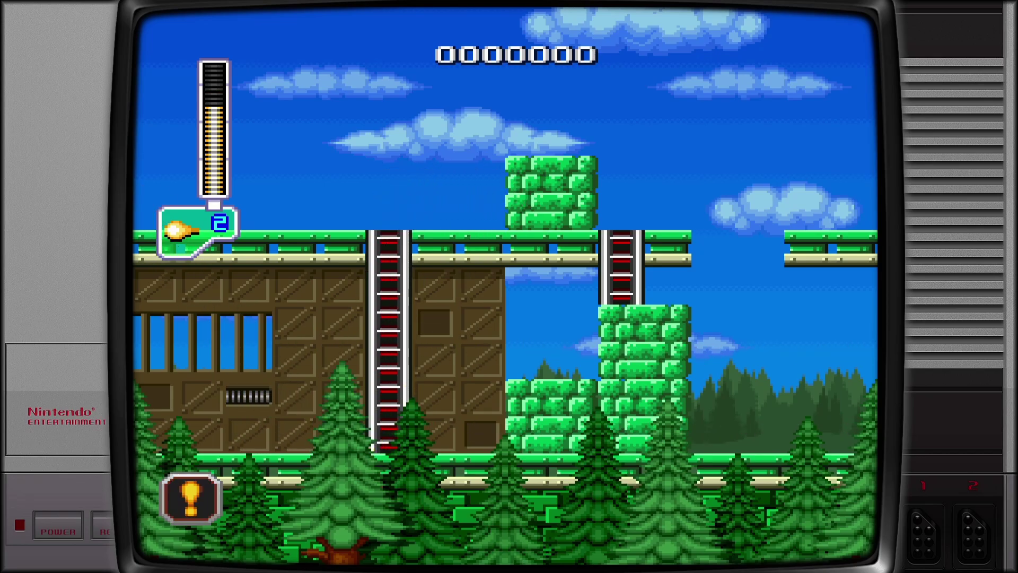
pyautogui.press('Left')
pyautogui.press('Up')
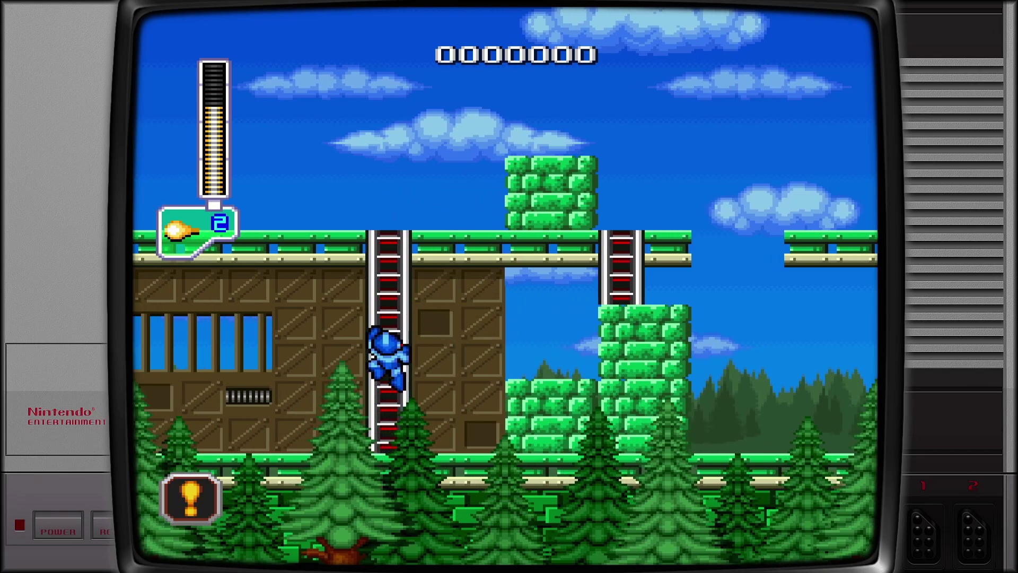
# Climb the ladder to the upper walkway and advance right past the gap, shooting the enemies in the way.
pyautogui.press('Up')
pyautogui.press('z')
pyautogui.press('Right')
pyautogui.press('x')
pyautogui.press('z')
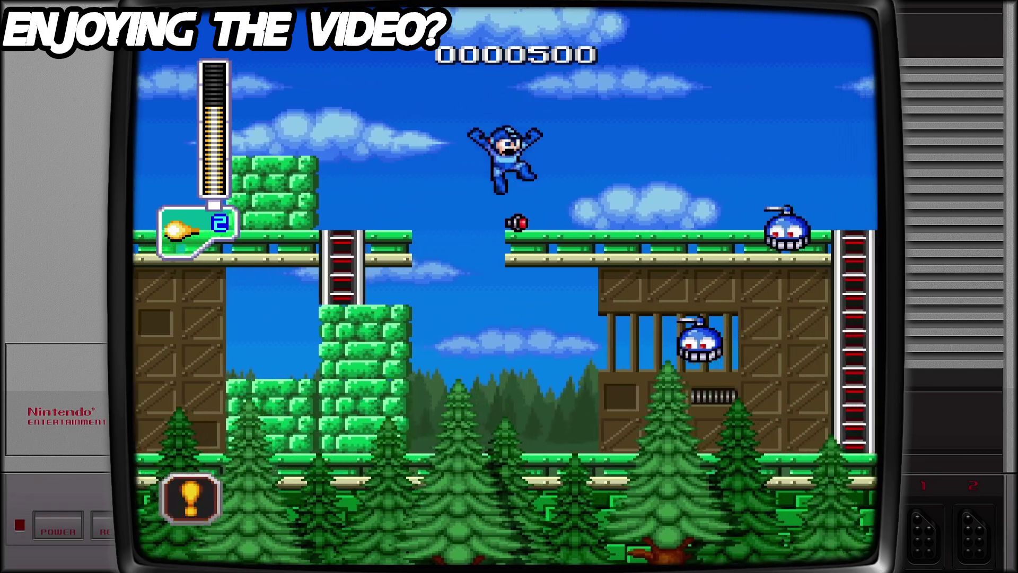
pyautogui.press('x')
pyautogui.press('z')
pyautogui.press('Right')
pyautogui.press('z')
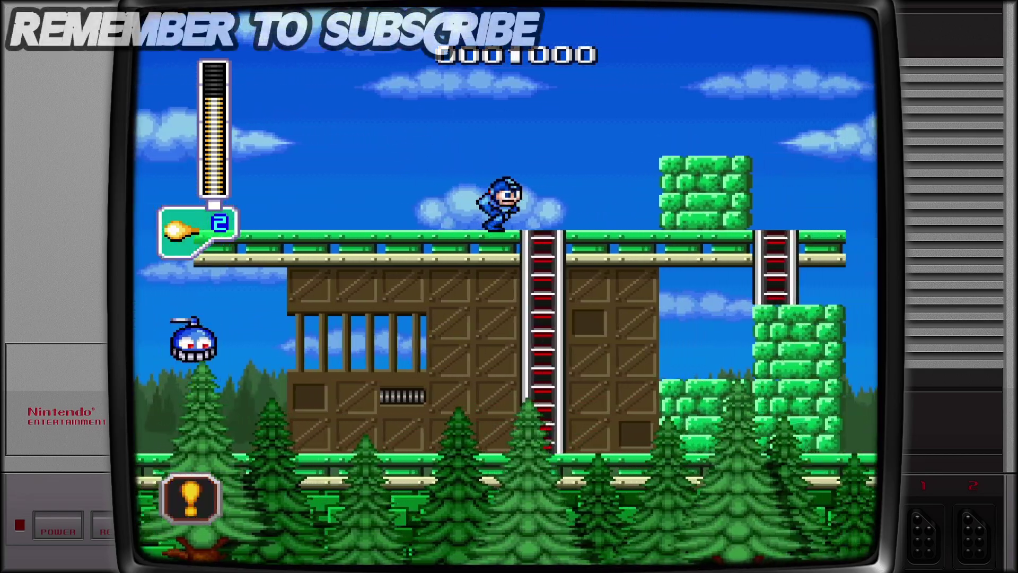
# Jump across the floating platforms to the brick tower while shooting the flying enemies.
pyautogui.press('z')
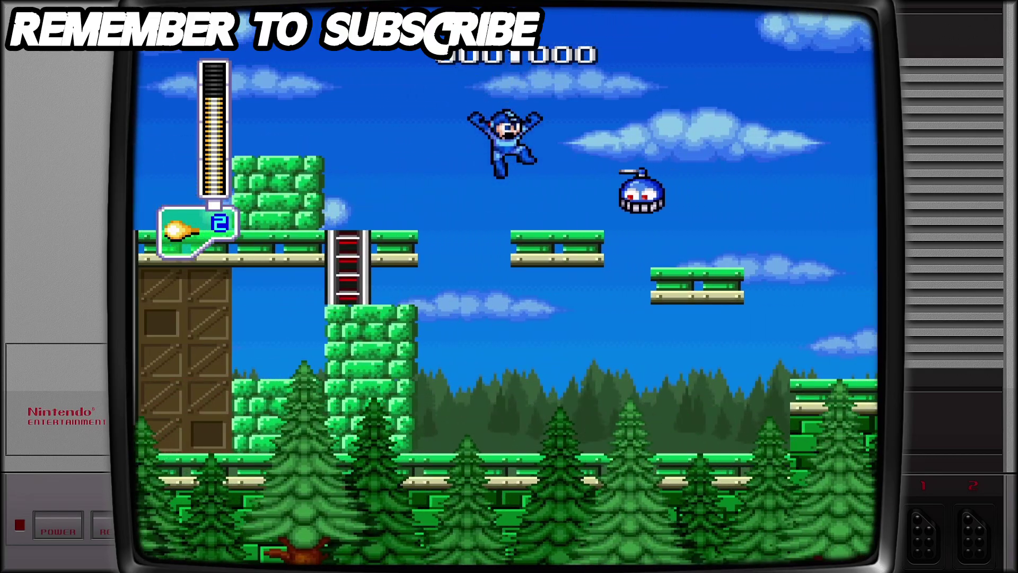
pyautogui.press('x')
pyautogui.press('z')
pyautogui.press('Right')
pyautogui.press('z')
pyautogui.press('z')
pyautogui.press('x')
pyautogui.press('Right')
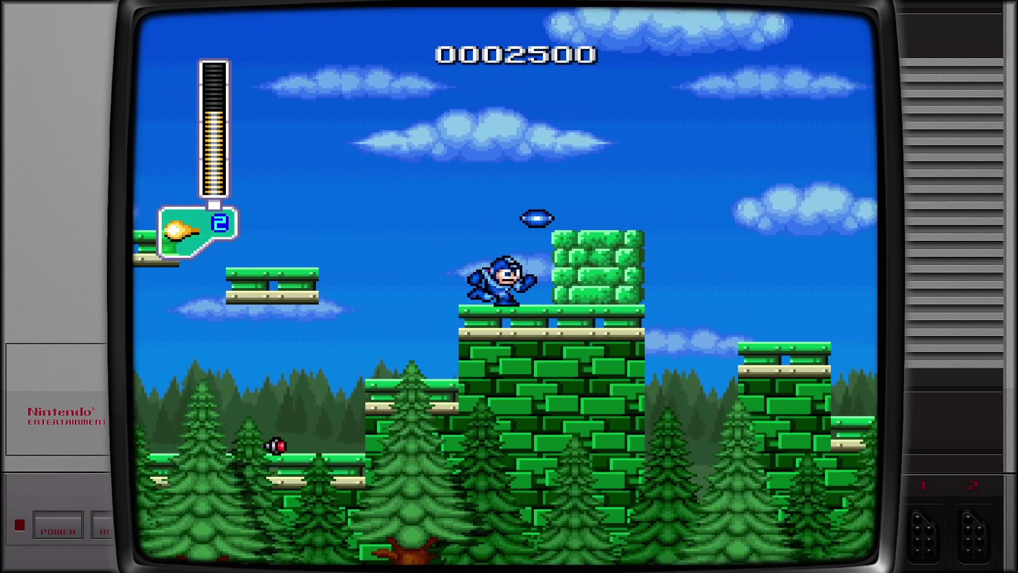
# Jump past the brick pillars, climb the tower's ladder and cross its upper ledge towards the far ladder.
pyautogui.press('z')
pyautogui.press('Right')
pyautogui.press('x')
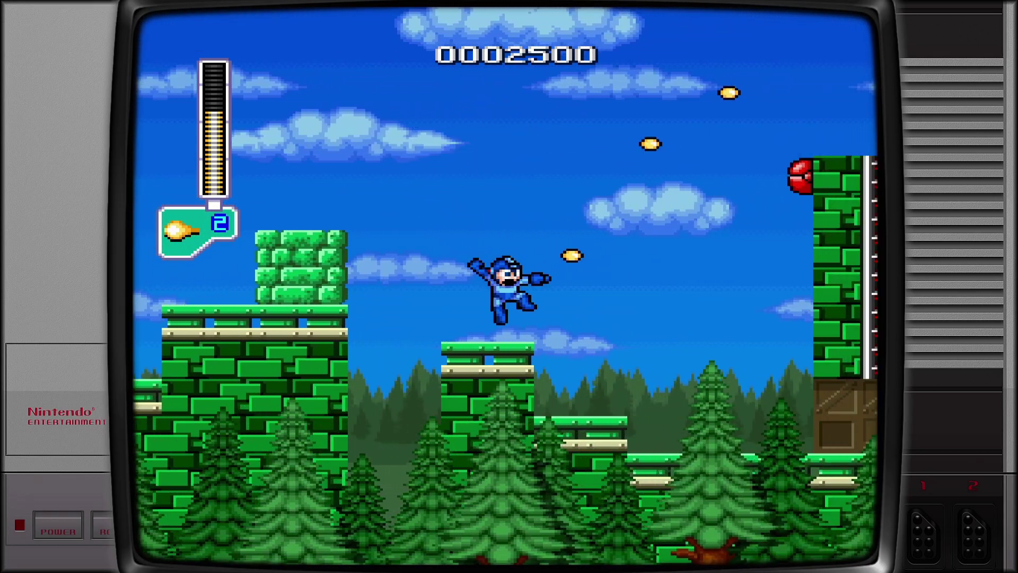
pyautogui.press('Right')
pyautogui.press('Up')
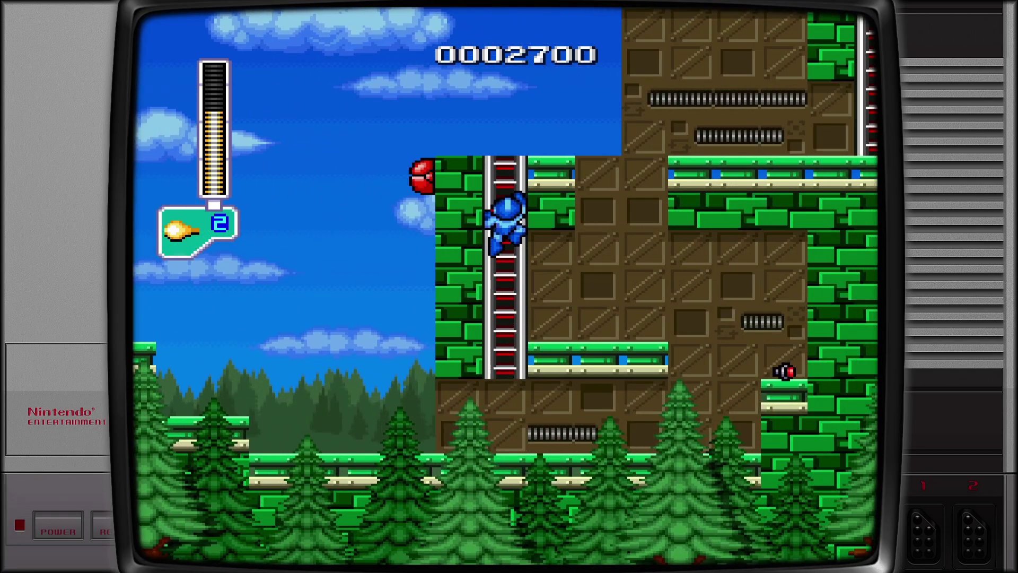
pyautogui.press('Right')
pyautogui.press('z')
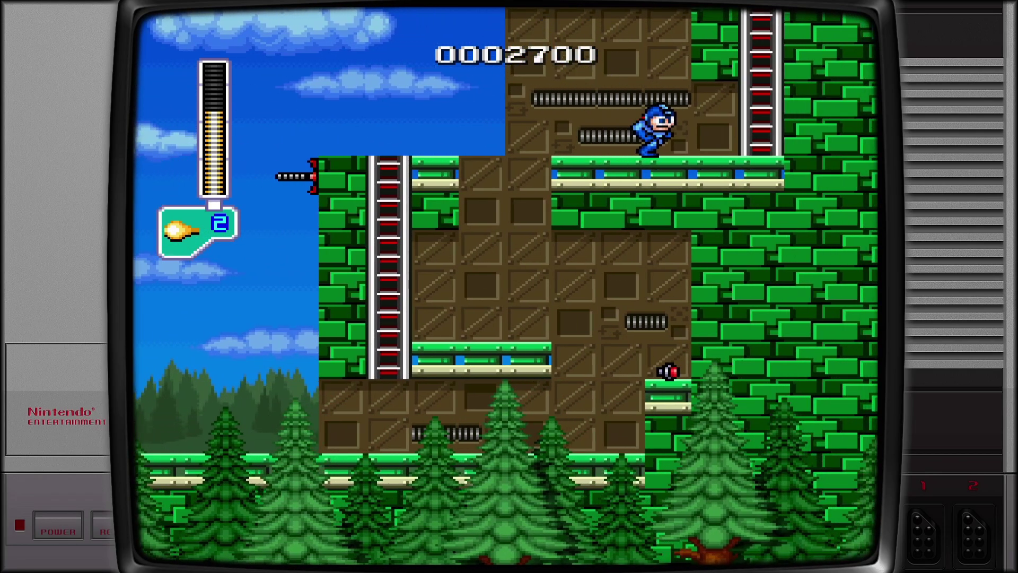
# Climb the far ladder to the section above and head left while shooting.
pyautogui.press('Up')
pyautogui.press('Up')
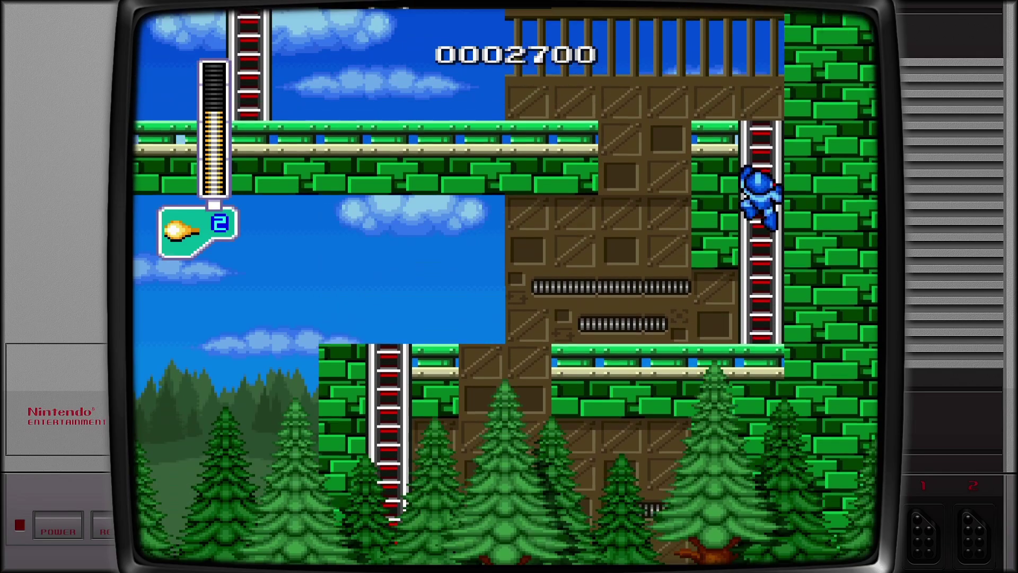
pyautogui.press('Up')
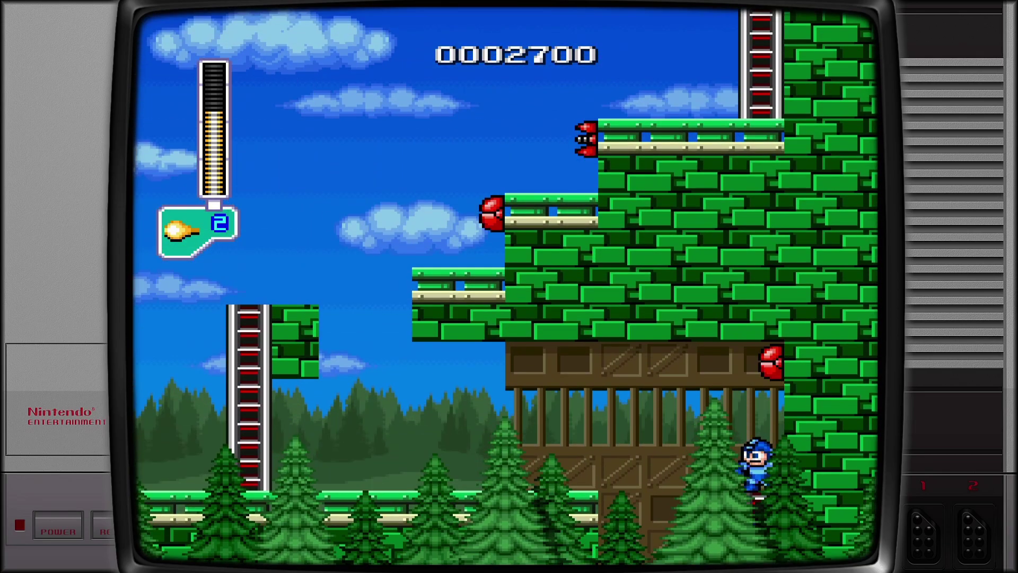
pyautogui.press('Left')
pyautogui.press('x')
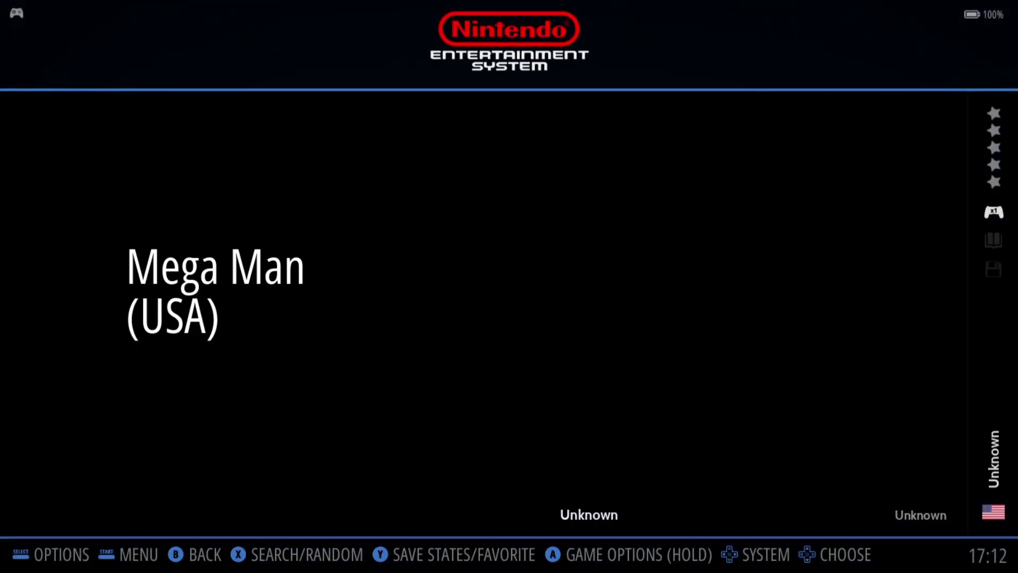
# Open the advanced system options for the Nintendo Entertainment System from the game list.
pyautogui.press('F1')
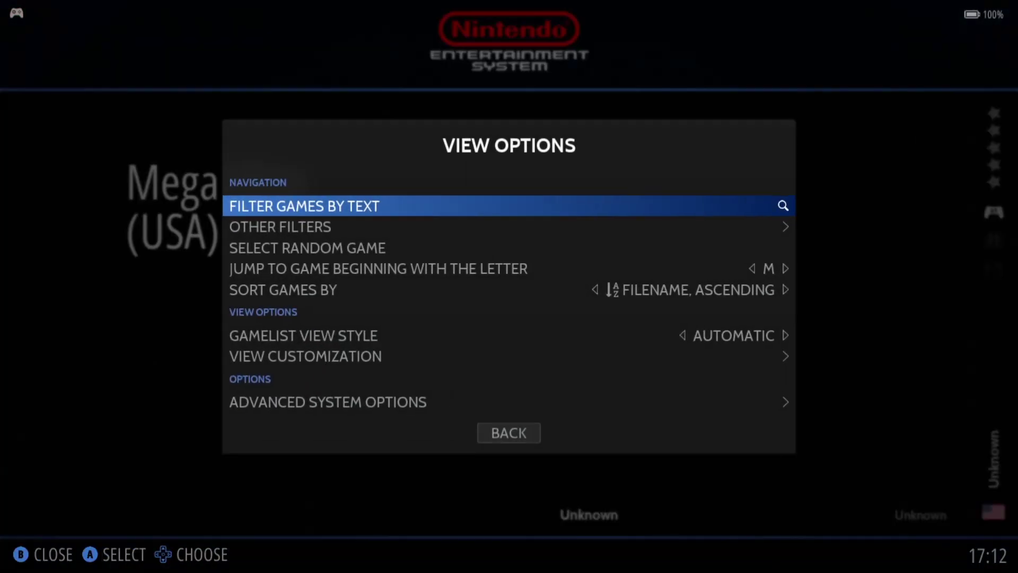
pyautogui.press('Up')
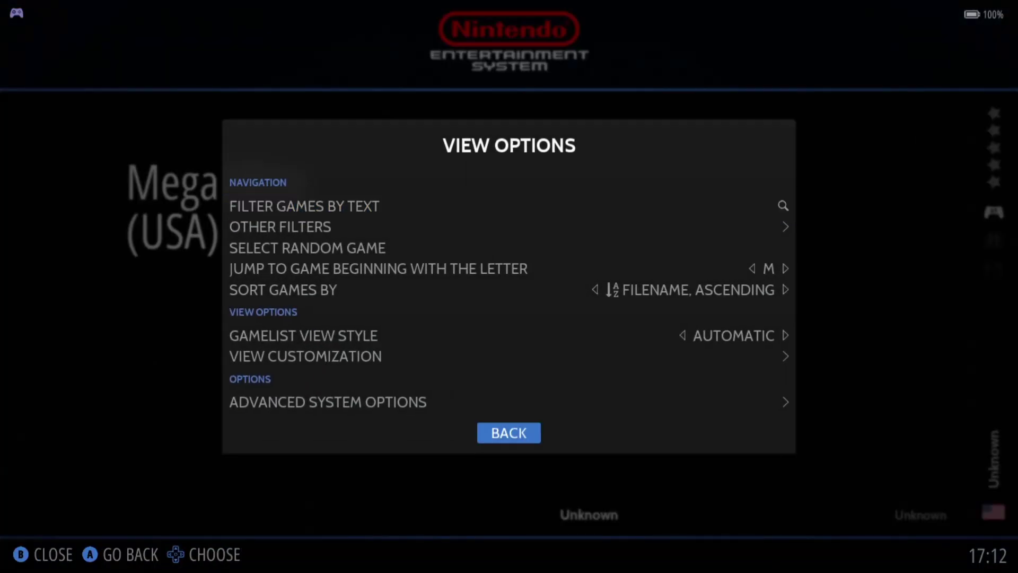
pyautogui.press('Up')
pyautogui.press('Return')
# Open the Visual Rendering settings within the system's advanced settings.
pyautogui.press('Down')
pyautogui.press('Down')
pyautogui.press('Down')
pyautogui.press('Down')
pyautogui.press('Down')
pyautogui.press('Down')
pyautogui.press('Down')
pyautogui.press('Down')
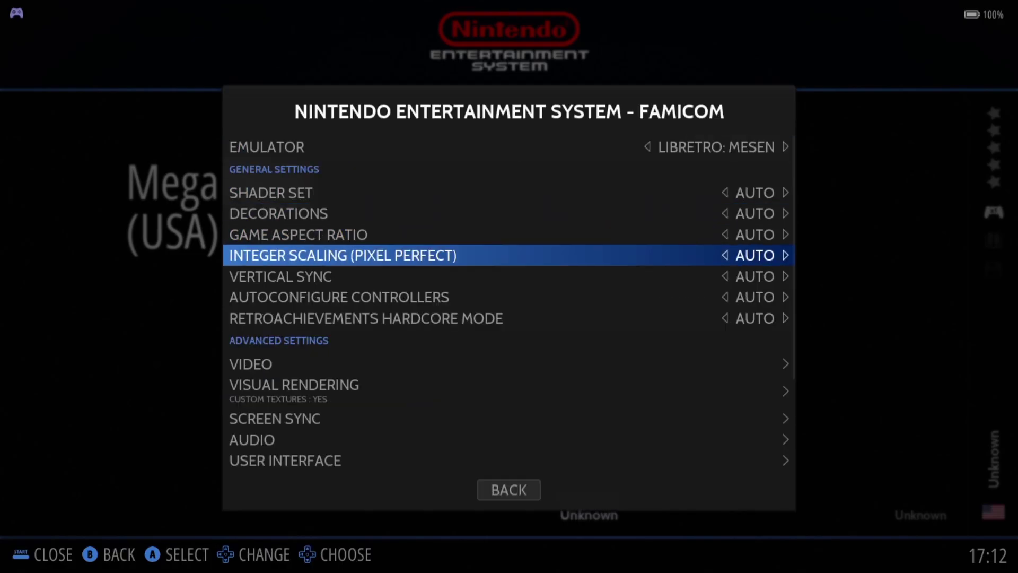
pyautogui.press('Down')
pyautogui.press('Return')
# Set Custom Textures to No and go back to the view options.
pyautogui.press('Down')
pyautogui.press('Down')
pyautogui.press('Down')
pyautogui.press('Down')
pyautogui.press('Return')
pyautogui.press('Up')
pyautogui.press('Up')
pyautogui.press('Down')
pyautogui.press('Return')
pyautogui.press('Escape')
pyautogui.press('Escape')
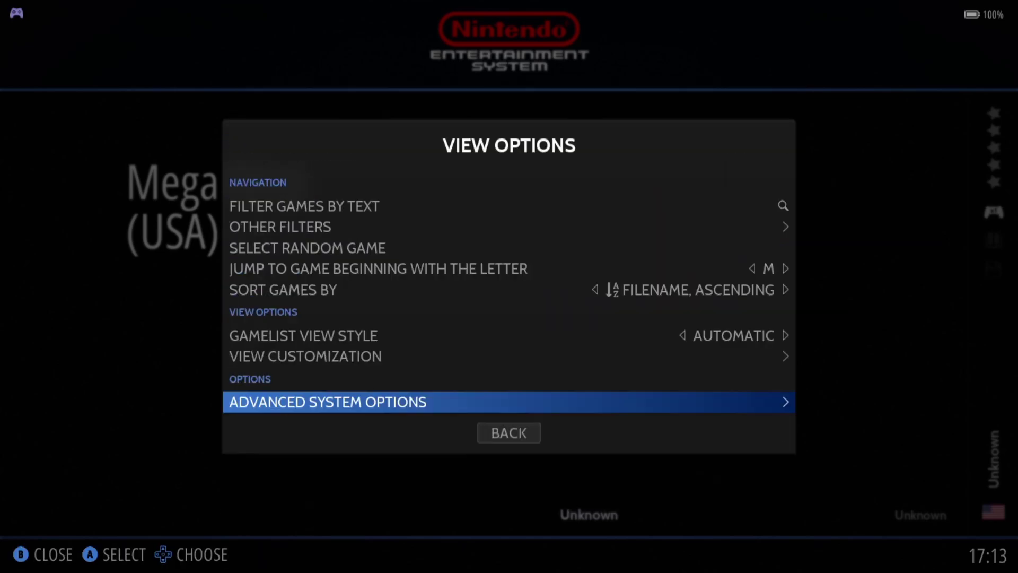
# Launch Mega Man (USA) from the game list and start the Cutman stage.
pyautogui.press('Escape')
pyautogui.press('Return')
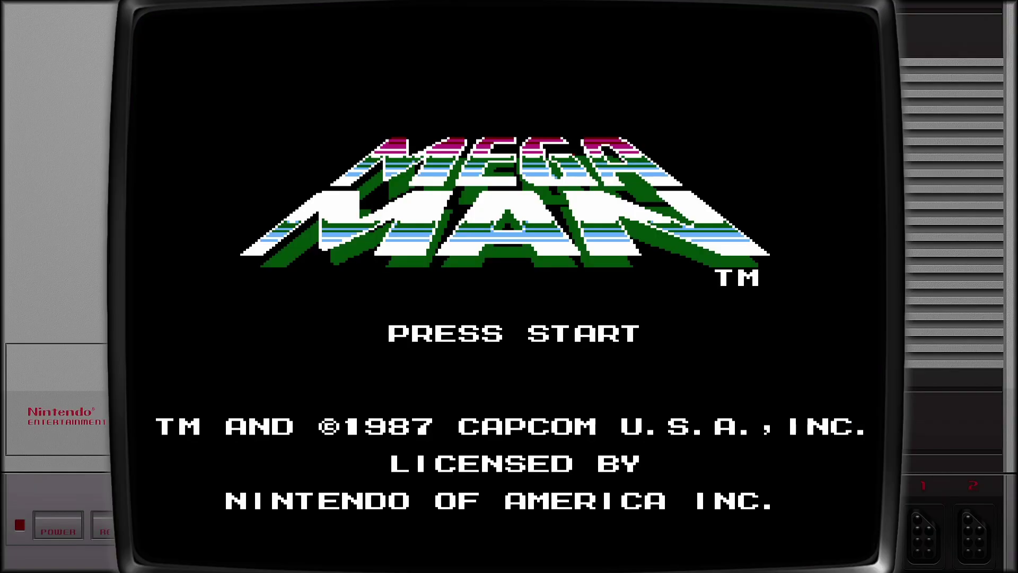
pyautogui.press('Return')
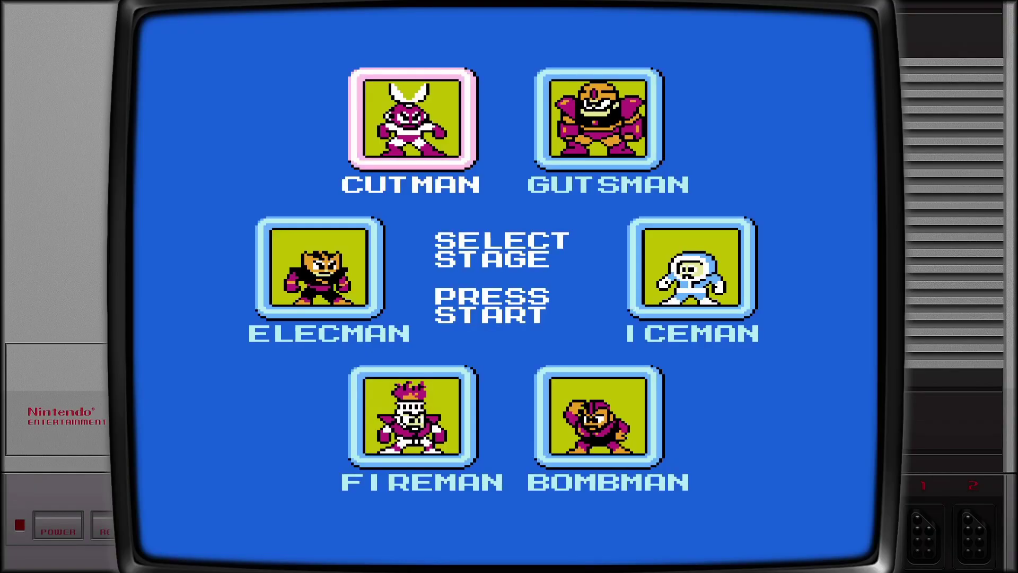
pyautogui.press('Return')
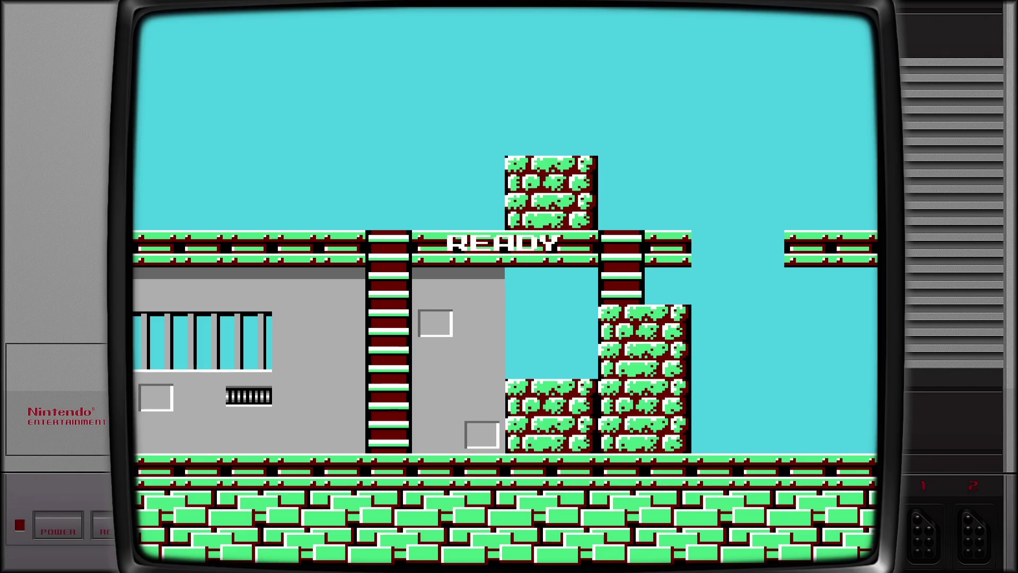
# Advance right along the first upper walkway and jump the gap, shooting the enemies ahead.
pyautogui.press('Left')
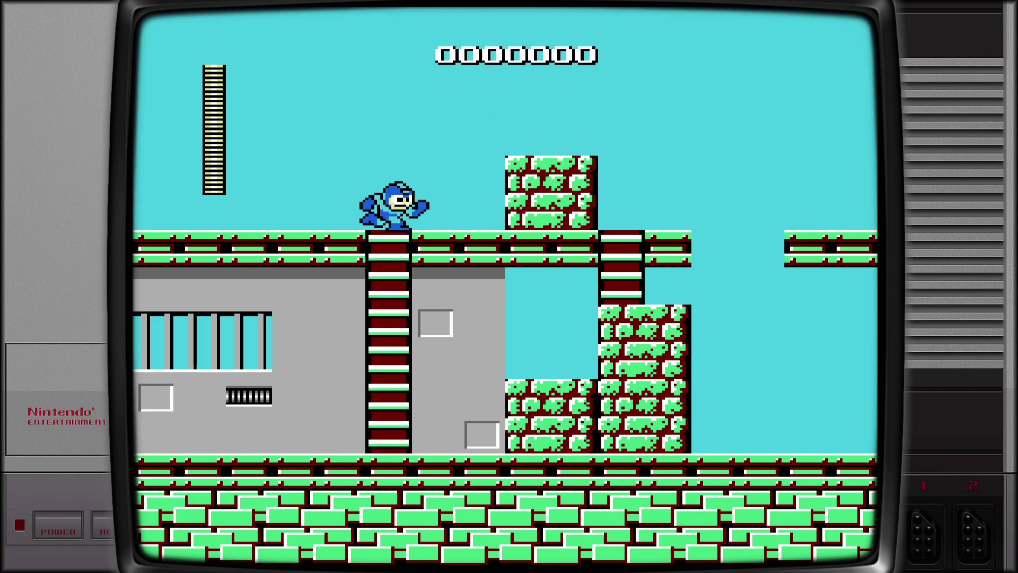
pyautogui.press('Right')
pyautogui.press('x')
pyautogui.press('z')
pyautogui.press('z')
pyautogui.press('z')
pyautogui.press('z')
pyautogui.press('x')
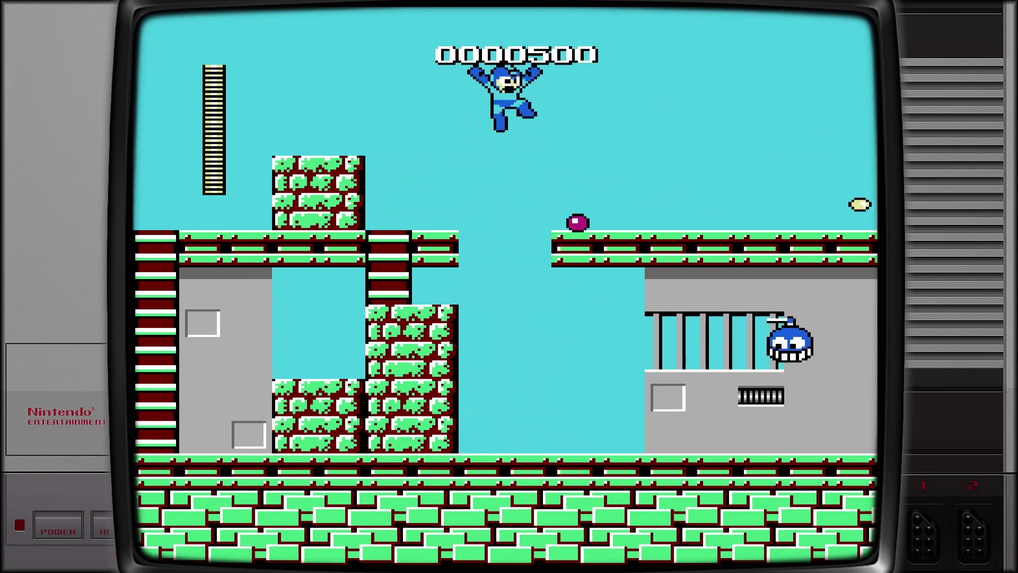
# Cross the second walkway to the first floating platform, shooting the flying enemies on the way.
pyautogui.press('Right')
pyautogui.press('x')
pyautogui.press('z')
pyautogui.press('x')
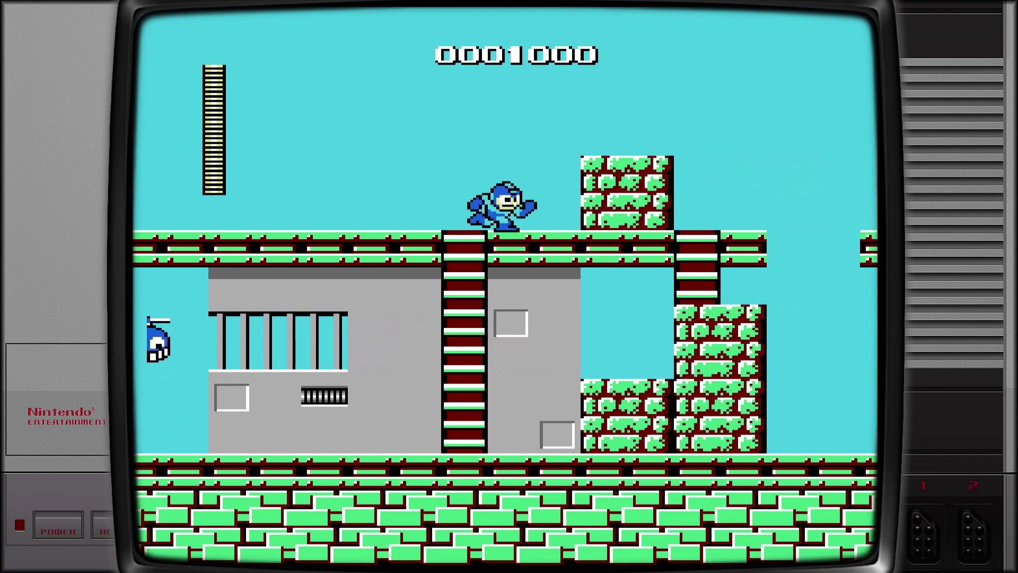
pyautogui.press('Right')
pyautogui.press('z')
pyautogui.press('x')
pyautogui.press('z')
pyautogui.press('x')
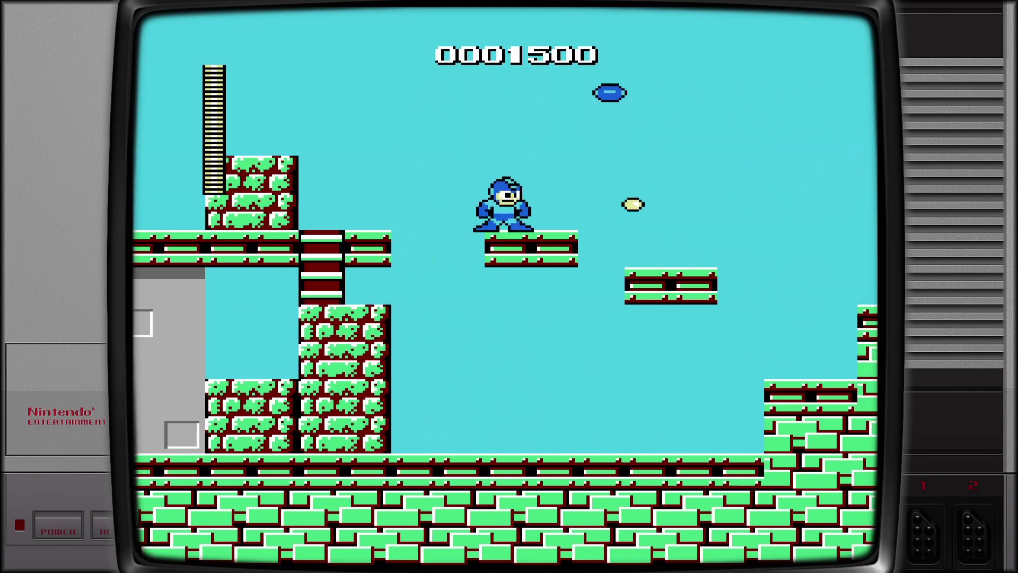
# Jump from the floating platforms over the brick tower and pit to the next pillar, firing at enemies.
pyautogui.press('Right')
pyautogui.press('z')
pyautogui.press('x')
pyautogui.press('z')
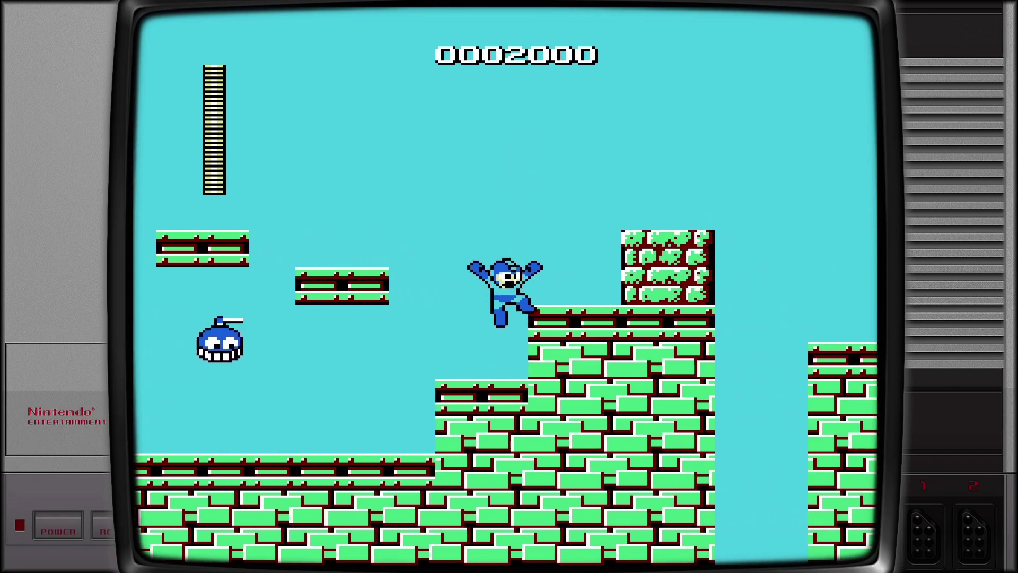
pyautogui.press('Right')
pyautogui.press('z')
pyautogui.press('x')
pyautogui.press('x')
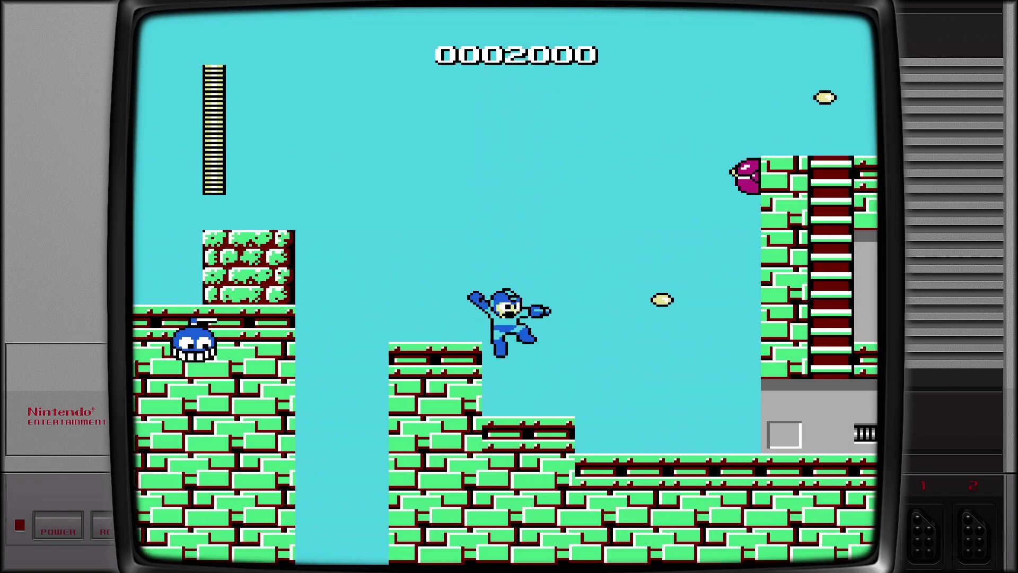
# Get onto the tower's first ladder and shoot the flying and wall-mounted enemies around it.
pyautogui.press('Right')
pyautogui.press('Up')
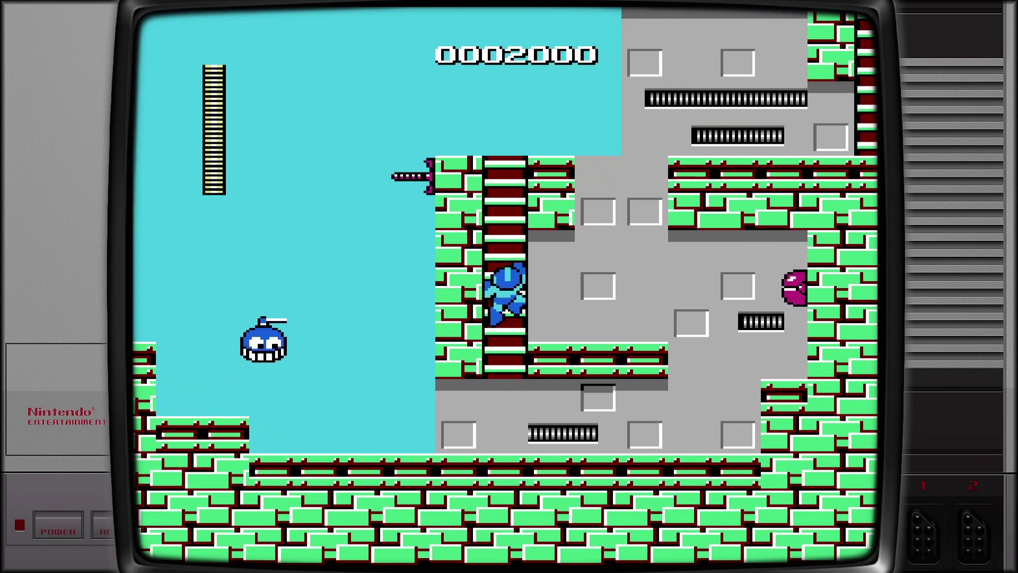
pyautogui.press('Up')
pyautogui.press('x')
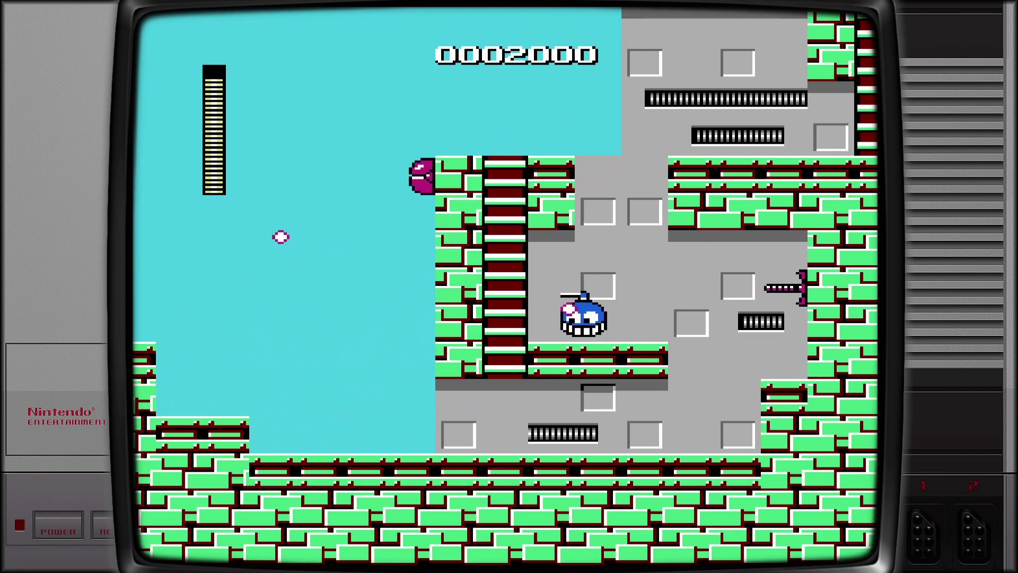
pyautogui.press('x')
pyautogui.press('x')
pyautogui.press('Left')
pyautogui.press('x')
pyautogui.press('x')
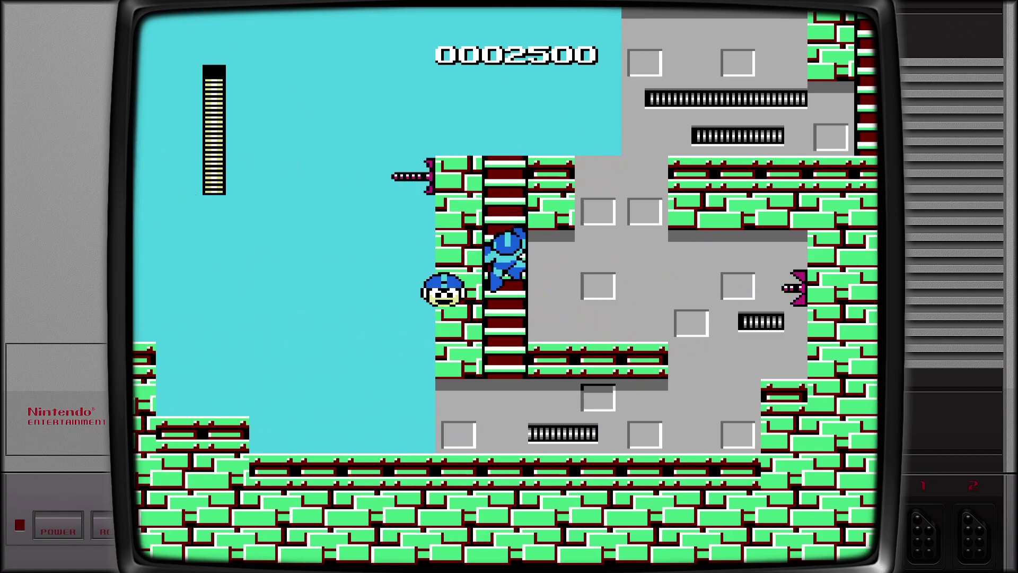
# Finish climbing the first ladder, cross right to the far ladder and climb it to the section above.
pyautogui.press('Up')
pyautogui.press('Right')
pyautogui.press('z')
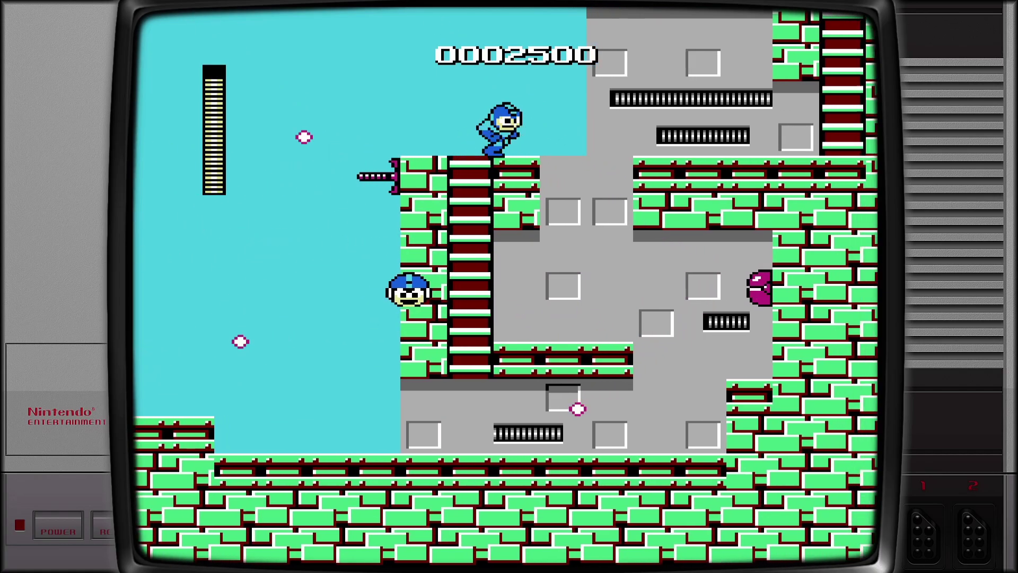
pyautogui.press('Up')
pyautogui.press('Up')
pyautogui.press('Up')
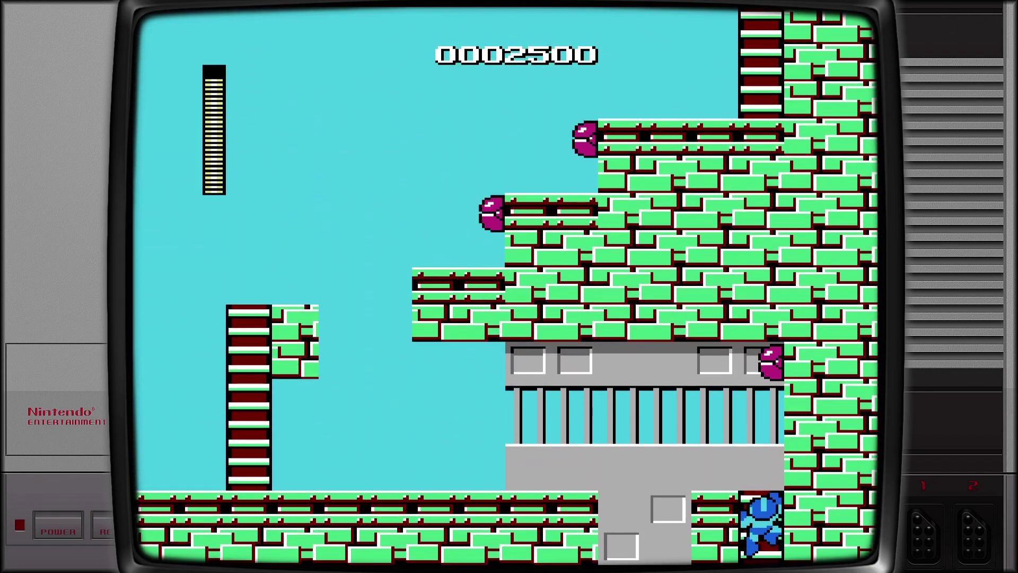
# Move left from the top of the ladder, jumping and shooting past the wall-mounted enemy.
pyautogui.press('Left')
pyautogui.press('z')
pyautogui.press('z')
pyautogui.press('x')
pyautogui.press('Left')
pyautogui.press('z')
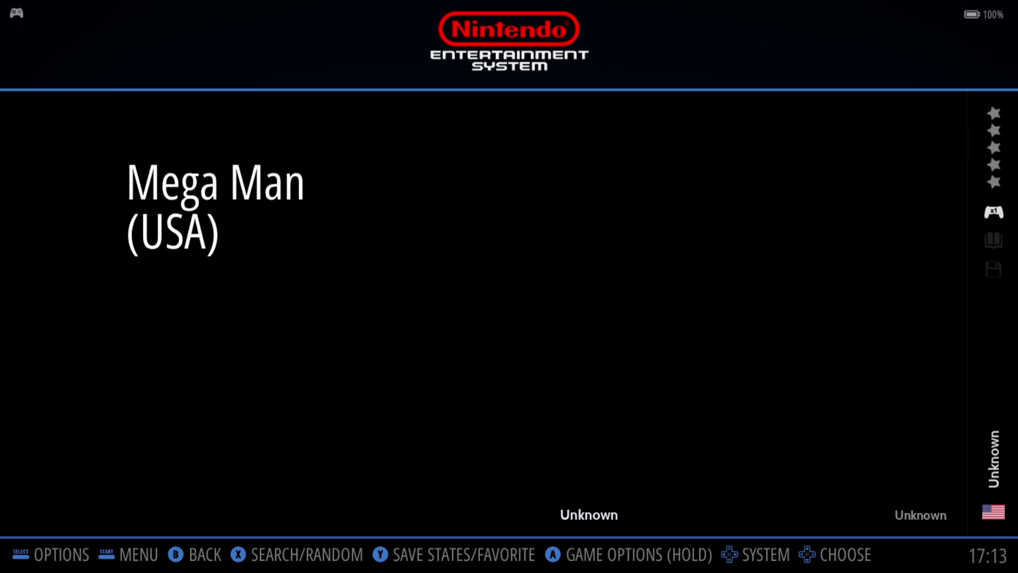
# From the game list, open the system's advanced options and enter the Visual Rendering settings.
pyautogui.press('F1')
pyautogui.press('Up')
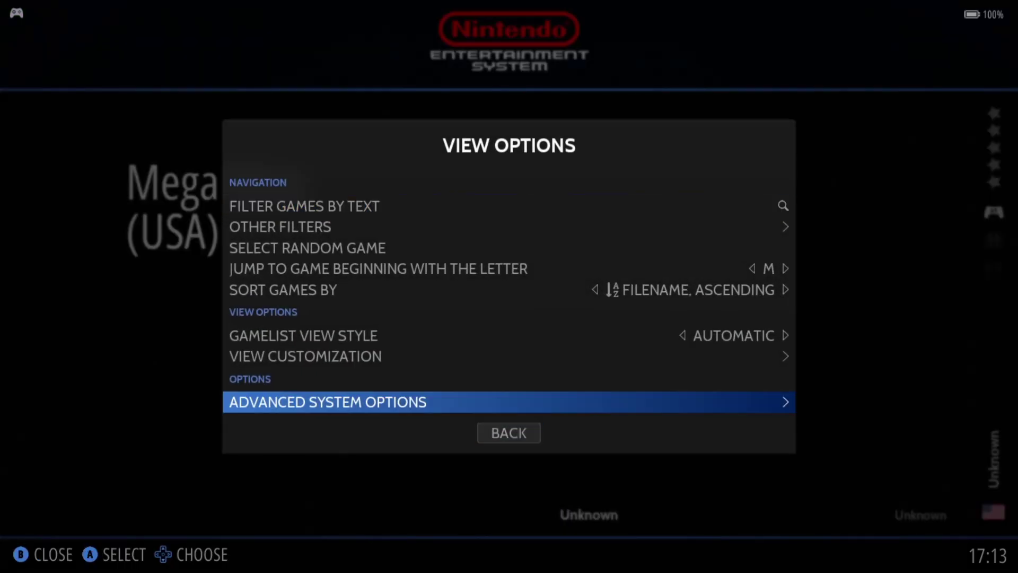
pyautogui.press('Return')
pyautogui.press('Down')
pyautogui.press('Down')
pyautogui.press('Down')
pyautogui.press('Down')
pyautogui.press('Down')
pyautogui.press('Down')
pyautogui.press('Down')
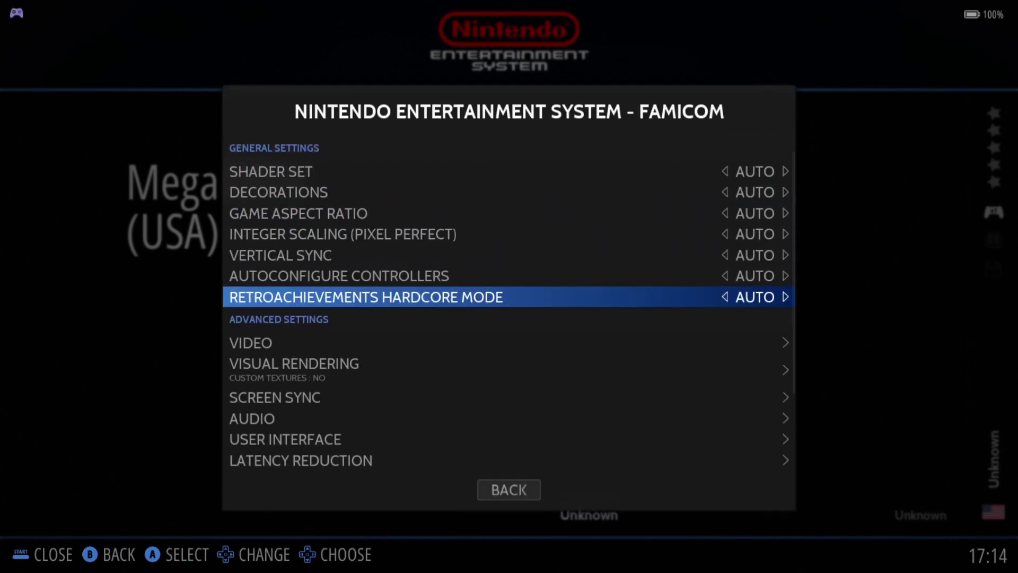
pyautogui.press('Down')
pyautogui.press('Down')
pyautogui.press('Return')
# Set Custom Textures to Yes.
pyautogui.press('Down')
pyautogui.press('Down')
pyautogui.press('Down')
pyautogui.press('Down')
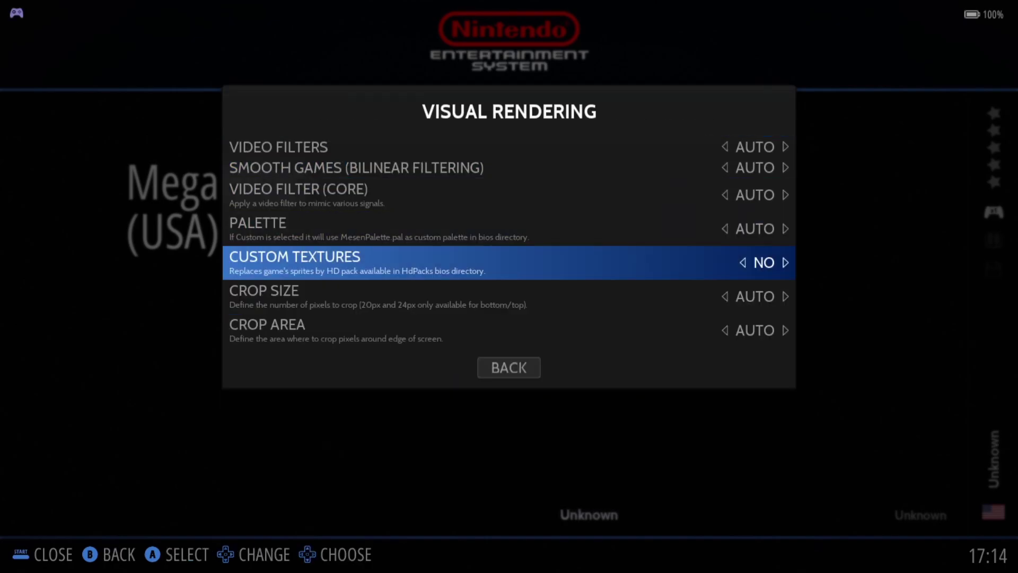
pyautogui.press('Return')
pyautogui.press('Down')
pyautogui.press('Return')
# Set the system's Video Filters option to SCANLINE2X in Visual Rendering and return to the game list.
pyautogui.press('Up')
pyautogui.press('Up')
pyautogui.press('Up')
pyautogui.press('Up')
pyautogui.press('Return')
pyautogui.press('Down')
pyautogui.press('Down')
pyautogui.press('Down')
pyautogui.press('Down')
pyautogui.press('Down')
pyautogui.press('Down')
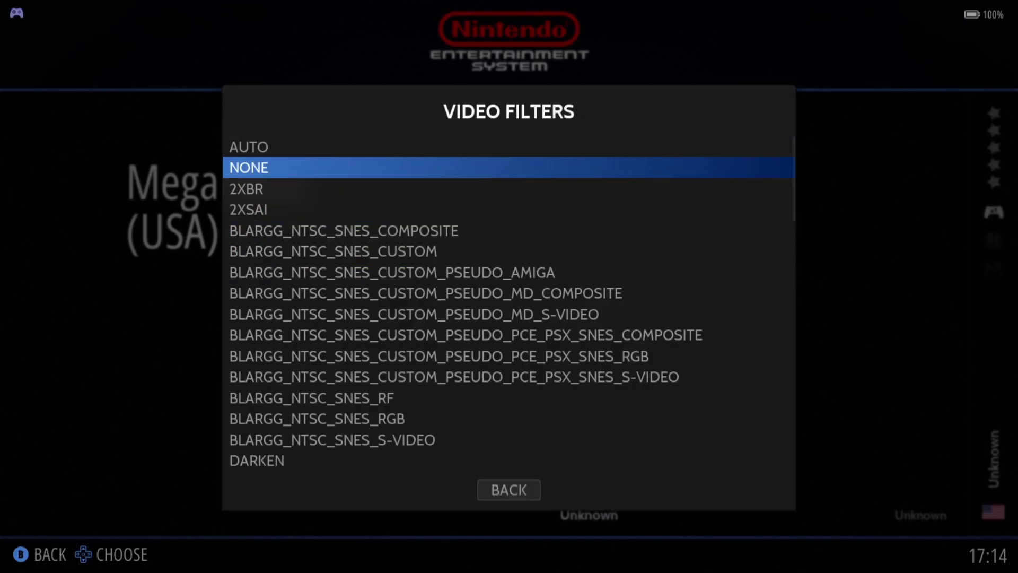
pyautogui.press('Down')
pyautogui.press('Down')
pyautogui.press('Down')
pyautogui.press('Down')
pyautogui.press('Down')
pyautogui.press('Down')
pyautogui.press('Down')
pyautogui.press('Down')
pyautogui.press('Down')
pyautogui.press('Down')
pyautogui.press('Down')
pyautogui.press('Down')
pyautogui.press('Down')
pyautogui.press('Down')
pyautogui.press('Down')
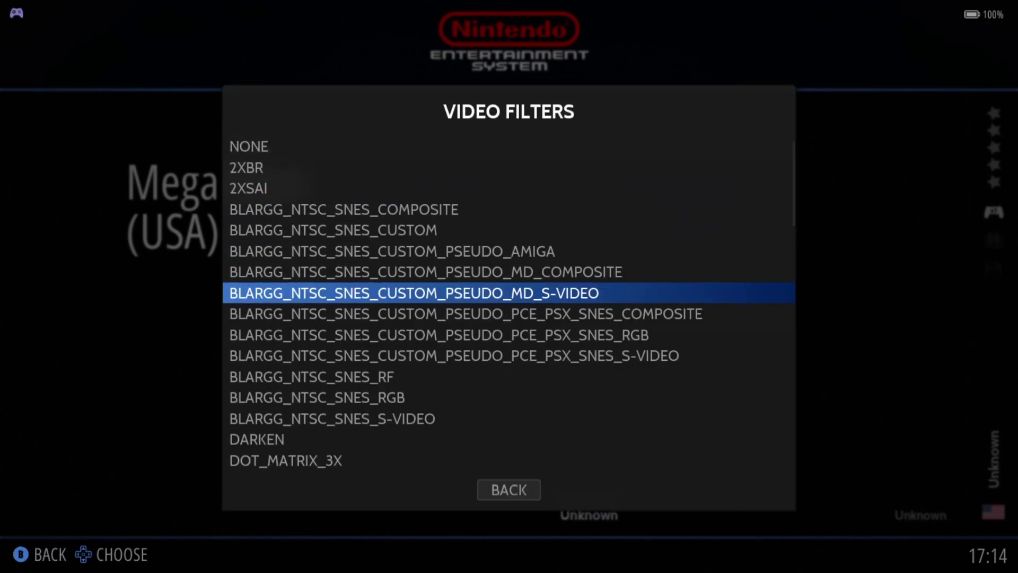
pyautogui.press('Down')
pyautogui.press('Down')
pyautogui.press('Down')
pyautogui.press('Down')
pyautogui.press('Down')
pyautogui.press('Down')
pyautogui.press('Down')
pyautogui.press('Down')
pyautogui.press('Down')
pyautogui.press('Down')
pyautogui.press('Down')
pyautogui.press('Down')
pyautogui.press('Down')
pyautogui.press('Down')
pyautogui.press('Down')
pyautogui.press('Down')
pyautogui.press('Down')
pyautogui.press('Down')
pyautogui.press('Down')
pyautogui.press('Down')
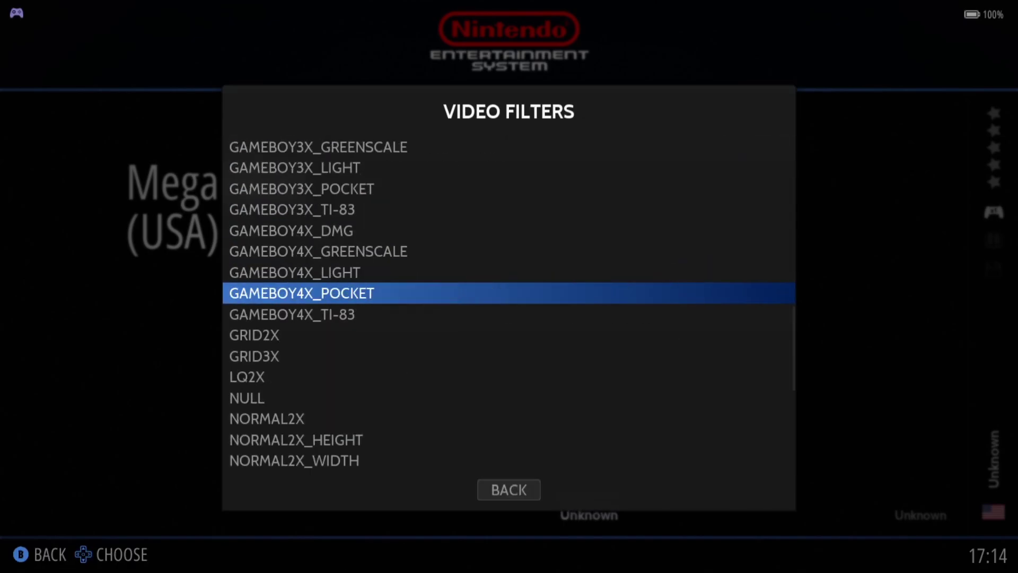
pyautogui.press('Return')
pyautogui.press('Escape')
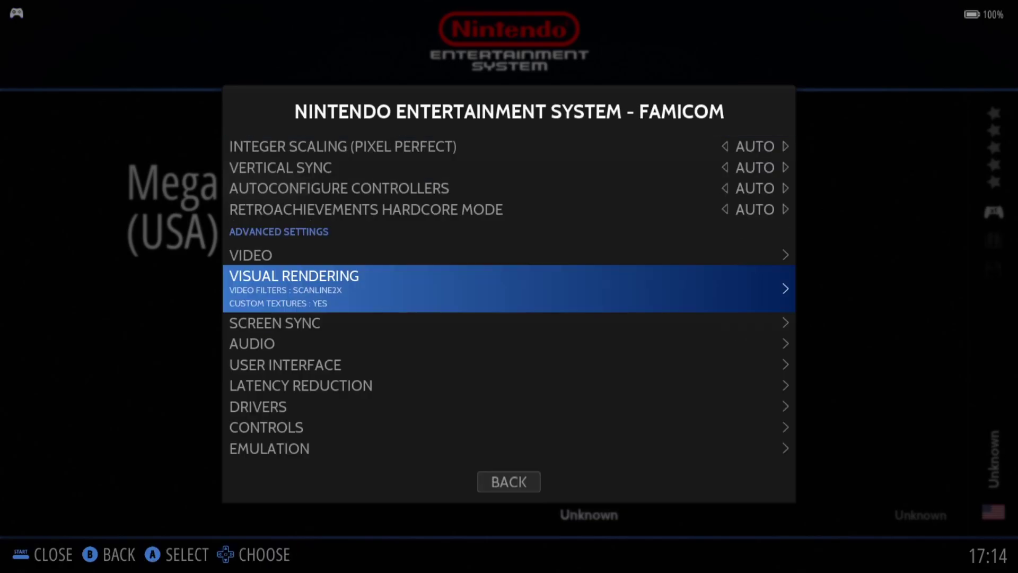
pyautogui.press('Escape')
pyautogui.press('Escape')
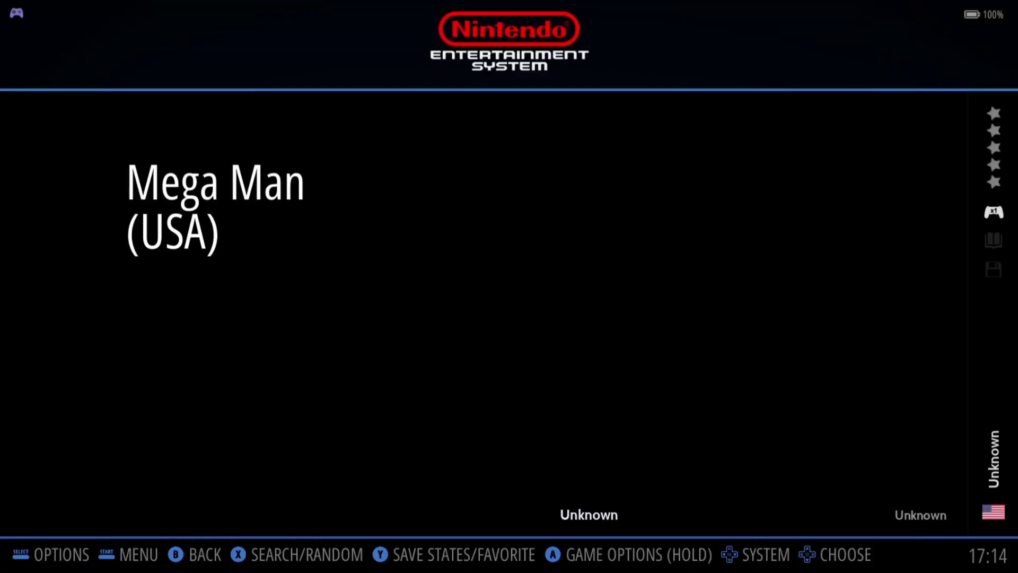
# Launch Mega Man (USA), start the game from the title screen and enter the rocky canyon stage.
pyautogui.press('Return')
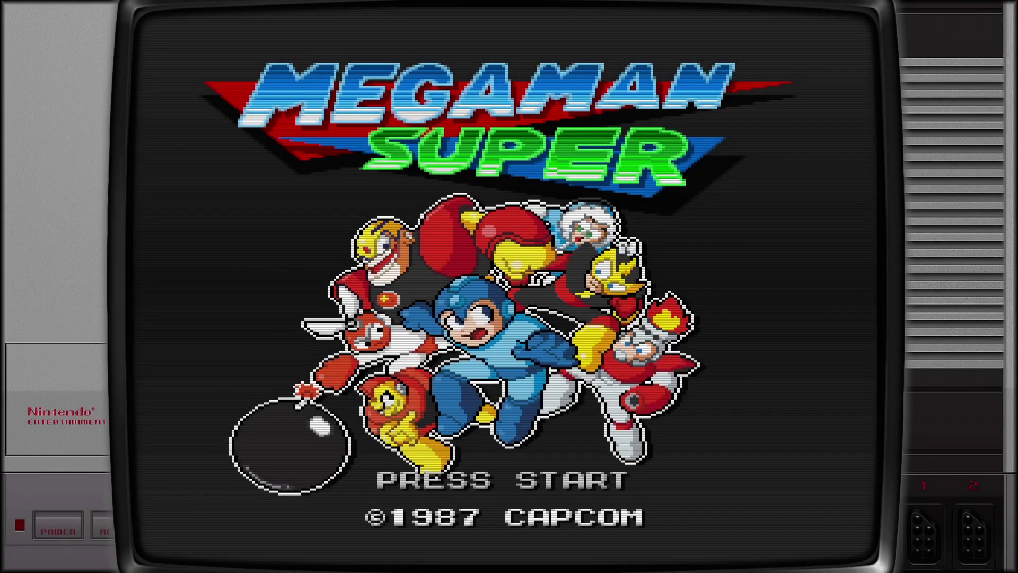
pyautogui.press('Return')
pyautogui.press('Right')
pyautogui.press('Return')
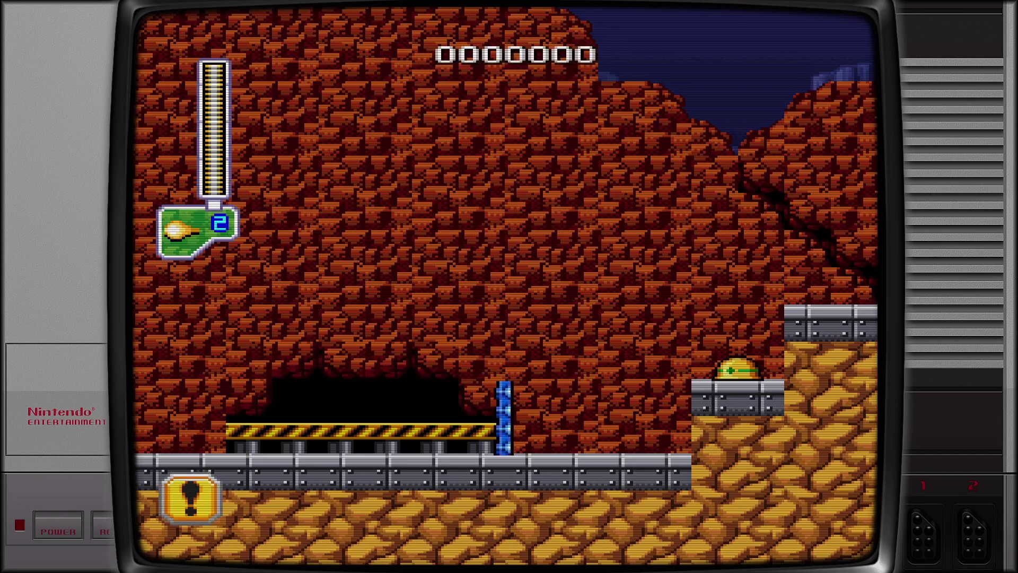
# Move right up the rocky steps, shooting the helmet enemies and jumping from ledge to ledge.
pyautogui.press('Right')
pyautogui.press('x')
pyautogui.press('z')
pyautogui.press('Right')
pyautogui.press('x')
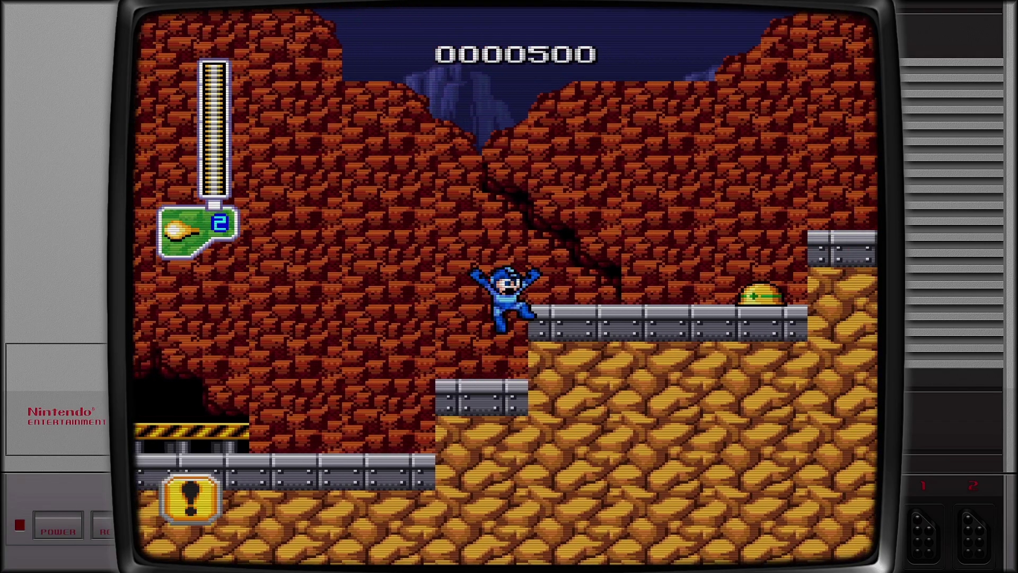
pyautogui.press('z')
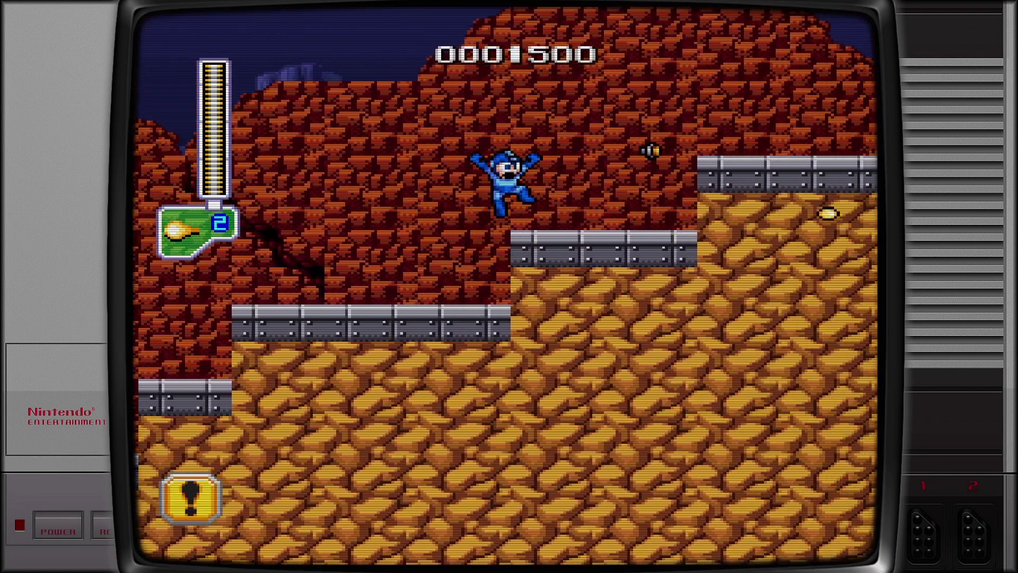
pyautogui.press('Right')
pyautogui.press('z')
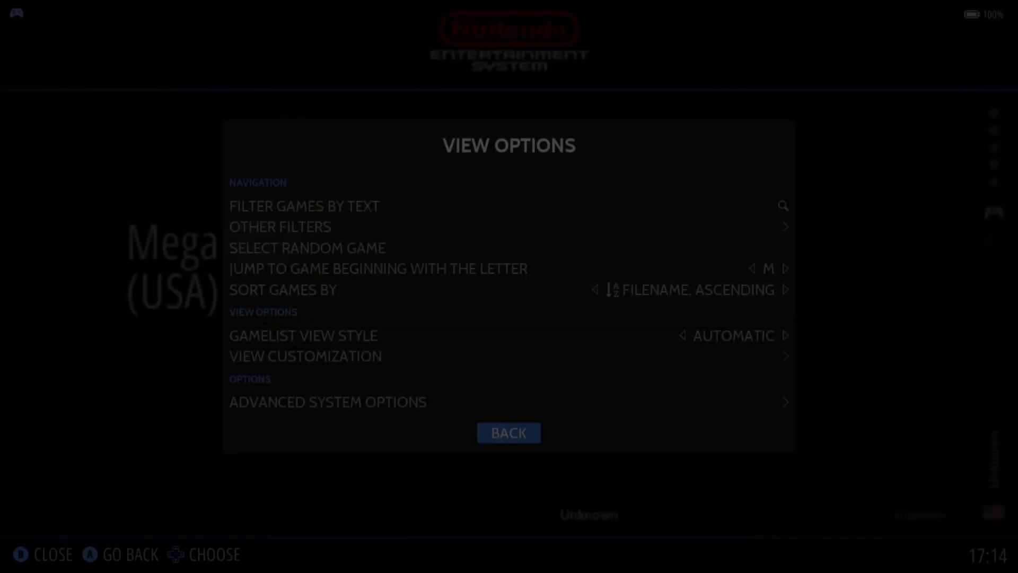
# Open the advanced system options from the game list and set Shader Set to None.
pyautogui.press('Up')
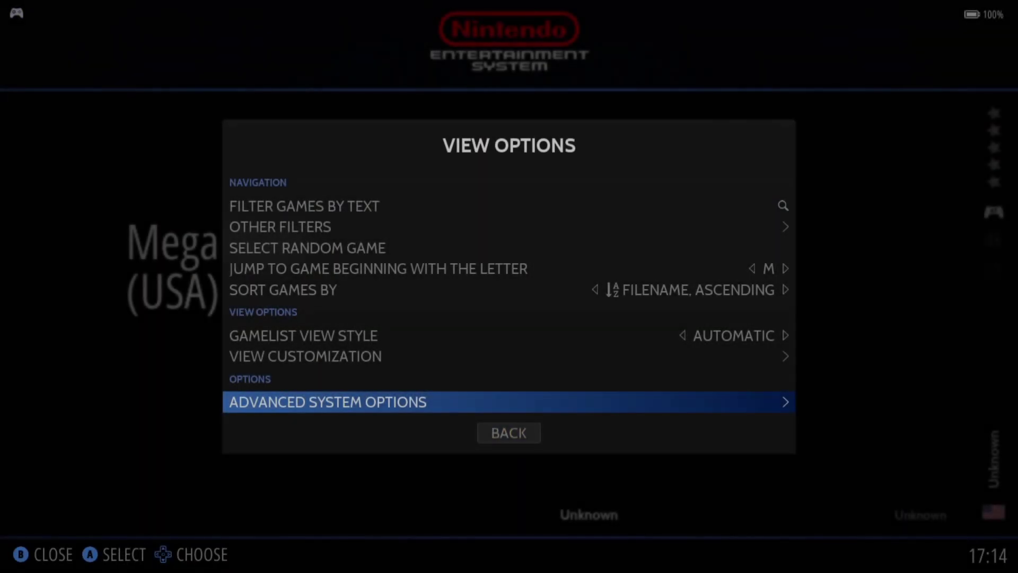
pyautogui.press('Return')
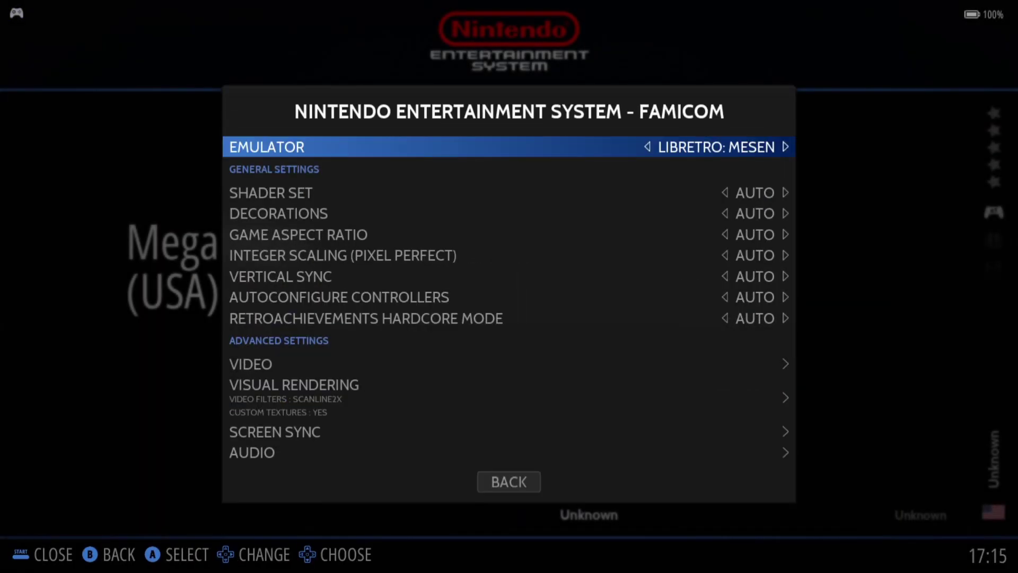
pyautogui.press('Down')
pyautogui.press('Down')
pyautogui.press('Up')
pyautogui.press('Up')
pyautogui.press('Return')
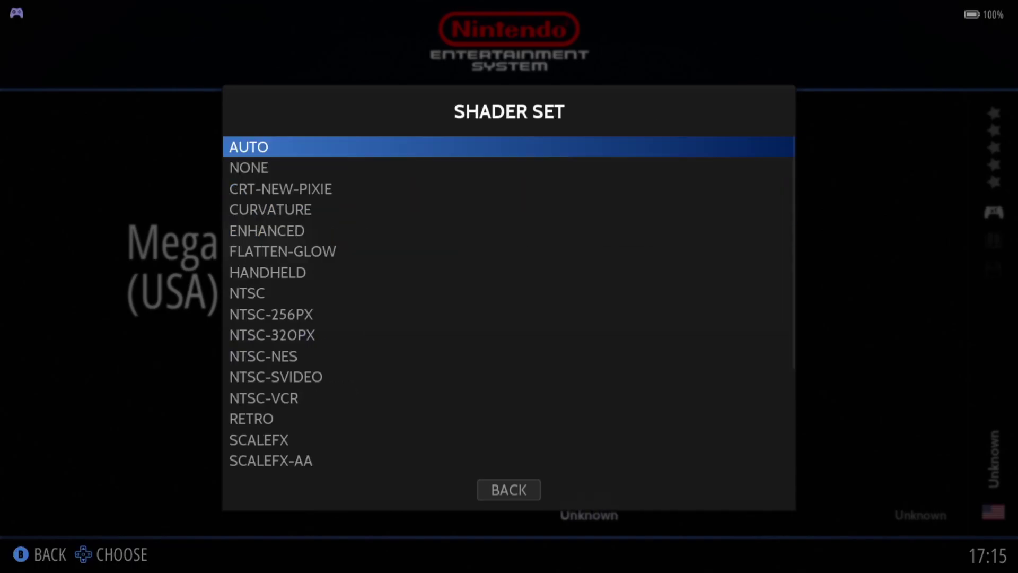
pyautogui.press('Down')
pyautogui.press('Return')
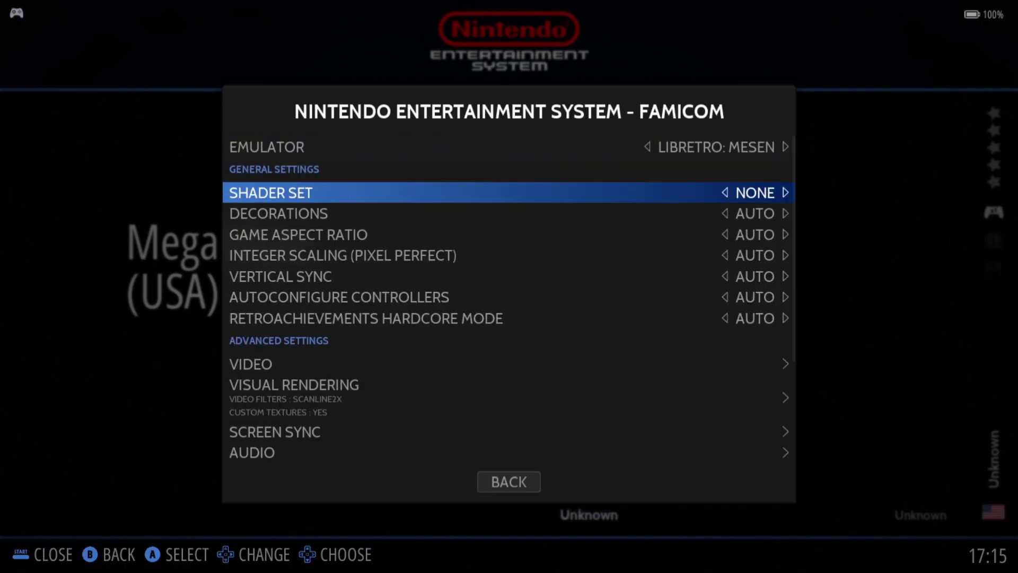
# Set Decorations to None for the NES system.
pyautogui.press('Down')
pyautogui.press('Return')
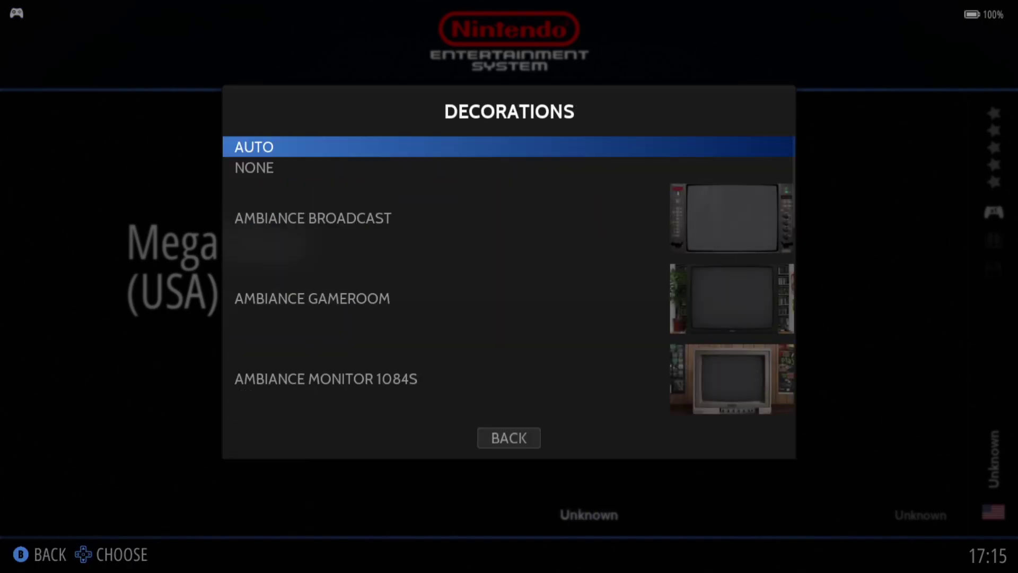
pyautogui.press('Down')
pyautogui.press('Return')
# Set Game Aspect Ratio to Full for the NES system.
pyautogui.press('Down')
pyautogui.press('Return')
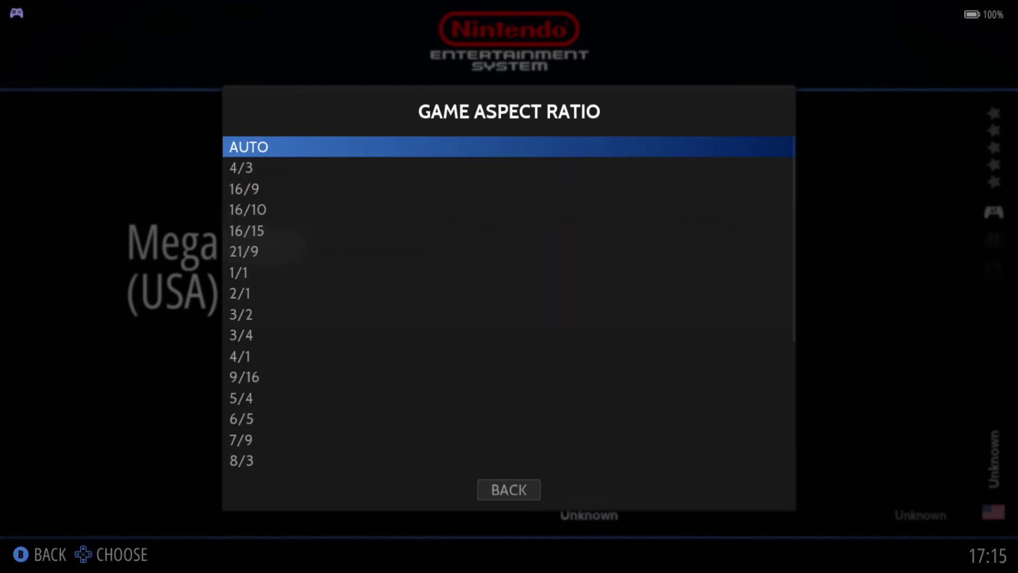
pyautogui.press('Up')
pyautogui.press('Up')
pyautogui.press('Up')
pyautogui.press('Down')
pyautogui.press('Return')
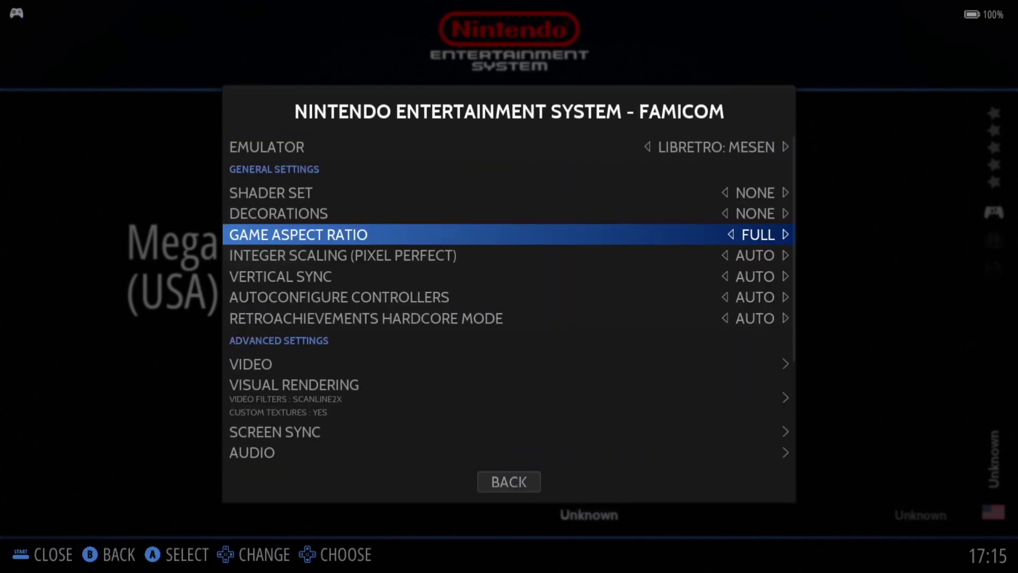
# Turn Integer Scaling (Pixel Perfect) on.
pyautogui.press('Down')
pyautogui.press('Return')
pyautogui.press('Down')
pyautogui.press('Down')
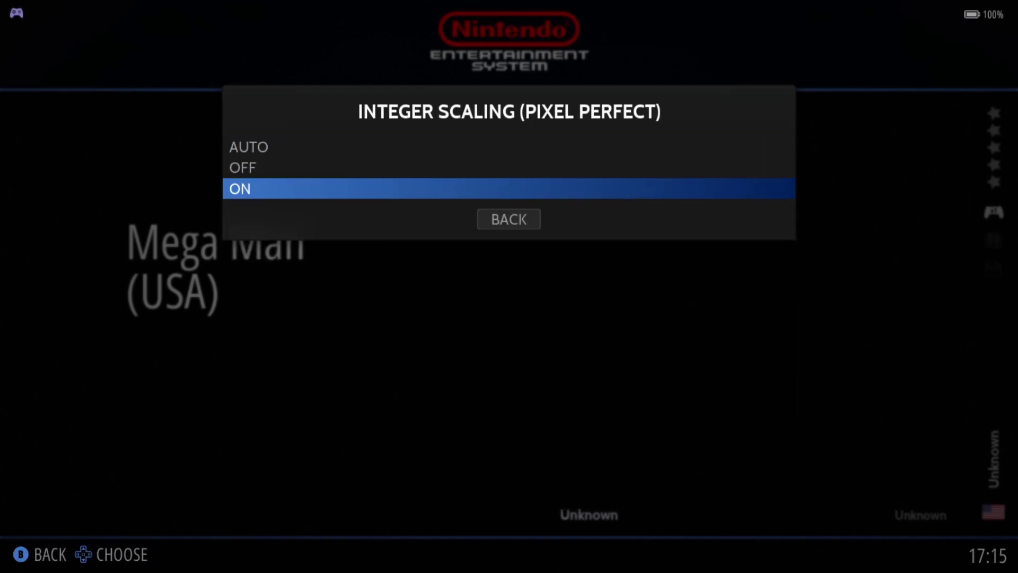
pyautogui.press('Return')
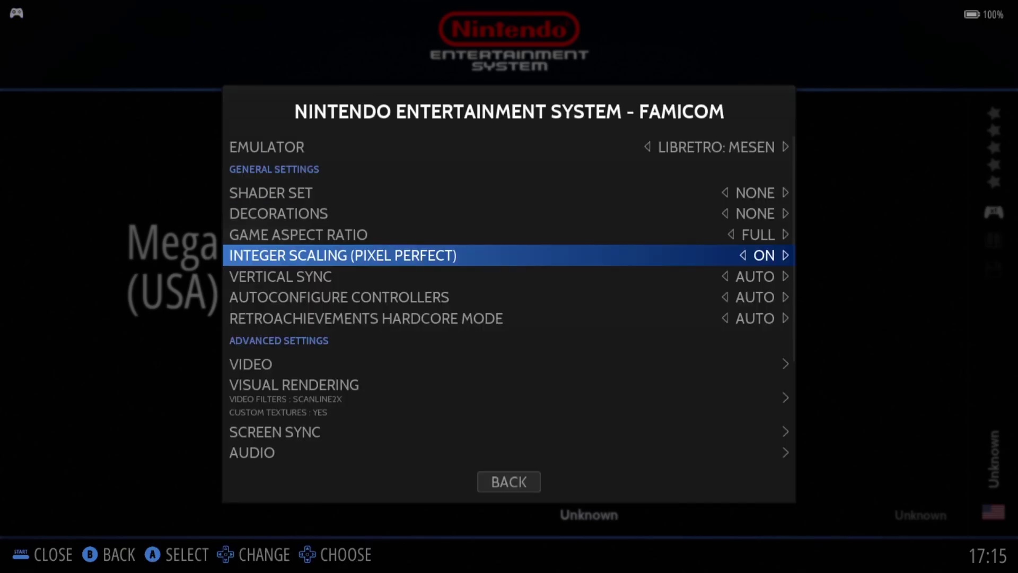
# Set Vertical Sync to Yes.
pyautogui.press('Down')
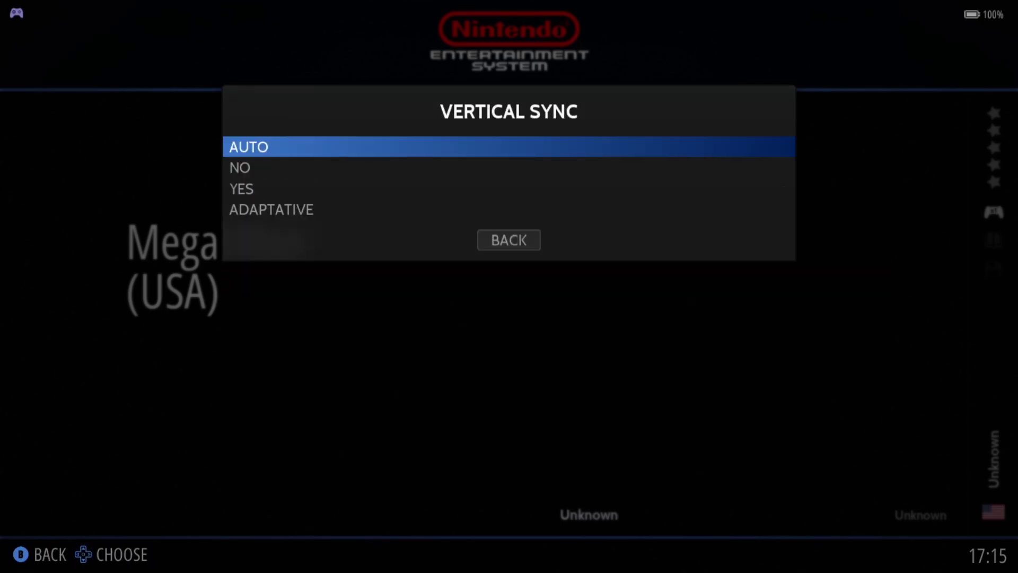
pyautogui.press('Down')
pyautogui.press('Down')
pyautogui.press('Return')
# Examine the video driver choices in the advanced Drivers settings and leave without choosing one.
pyautogui.press('Down')
pyautogui.press('Down')
pyautogui.press('Down')
pyautogui.press('Down')
pyautogui.press('Down')
pyautogui.press('Down')
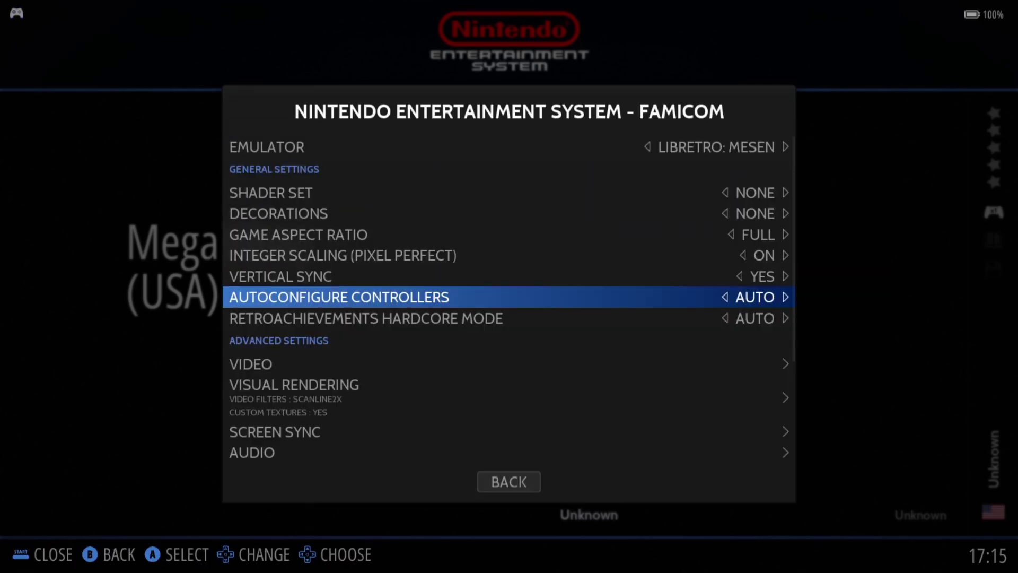
pyautogui.press('Down')
pyautogui.press('Down')
pyautogui.press('Down')
pyautogui.press('Down')
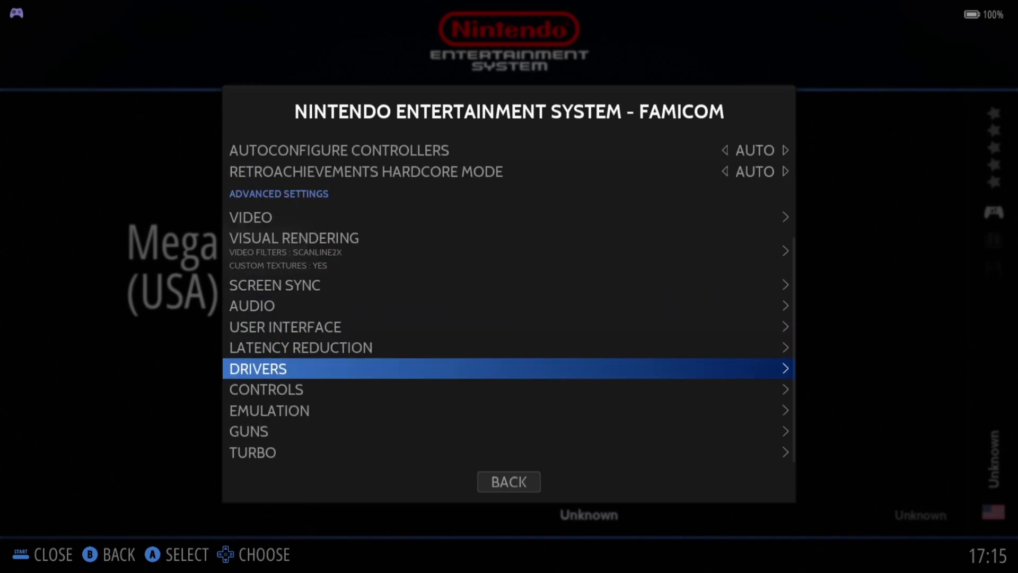
pyautogui.press('Up')
pyautogui.press('Up')
pyautogui.press('Down')
pyautogui.press('Down')
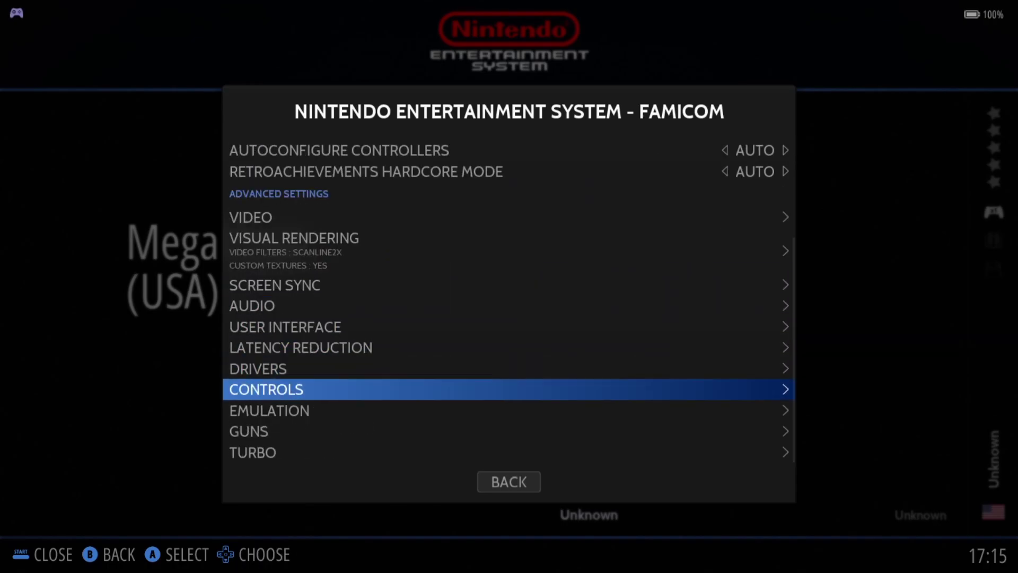
pyautogui.press('Up')
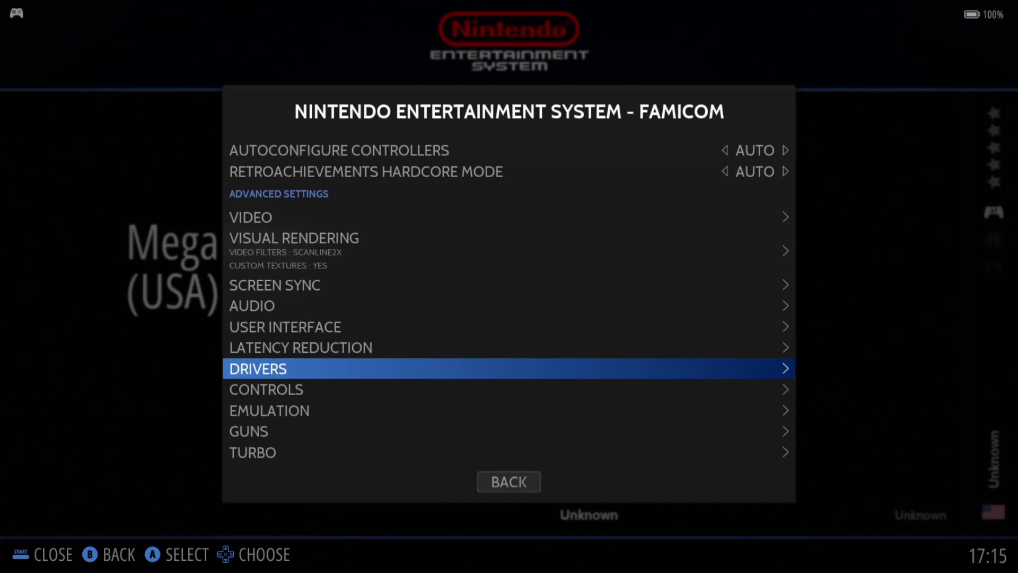
pyautogui.press('Return')
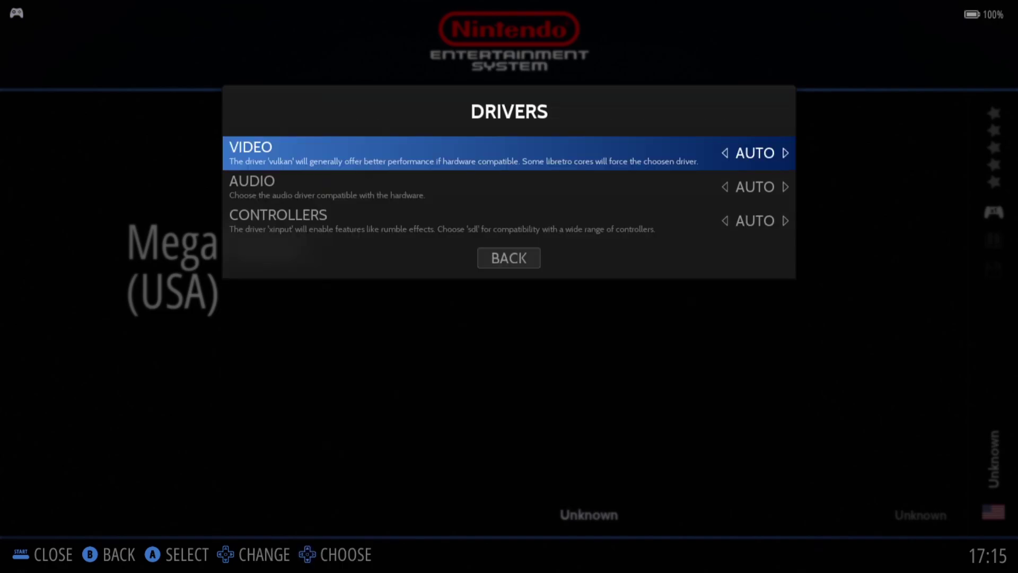
pyautogui.press('Return')
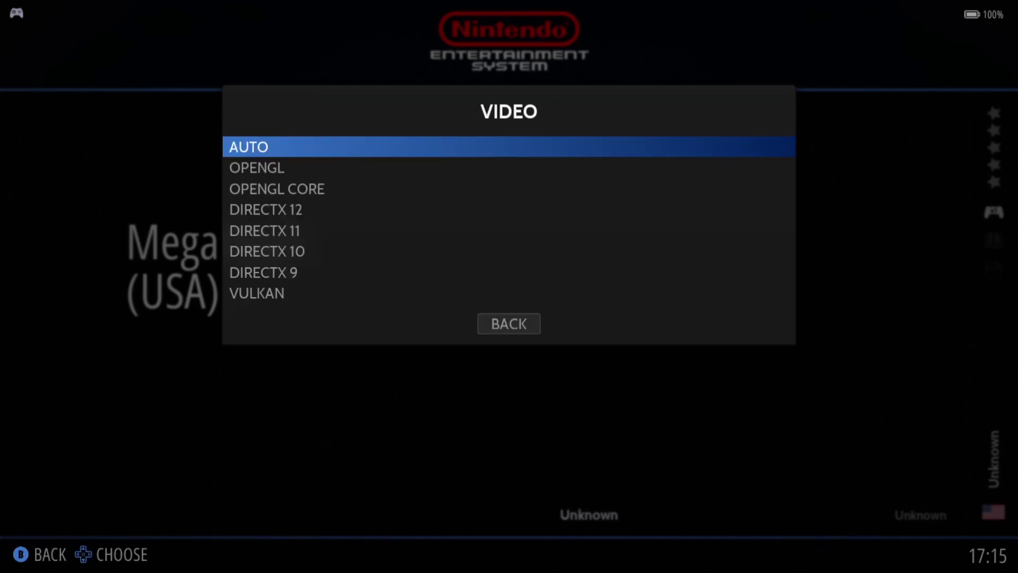
pyautogui.press('Up')
pyautogui.press('Up')
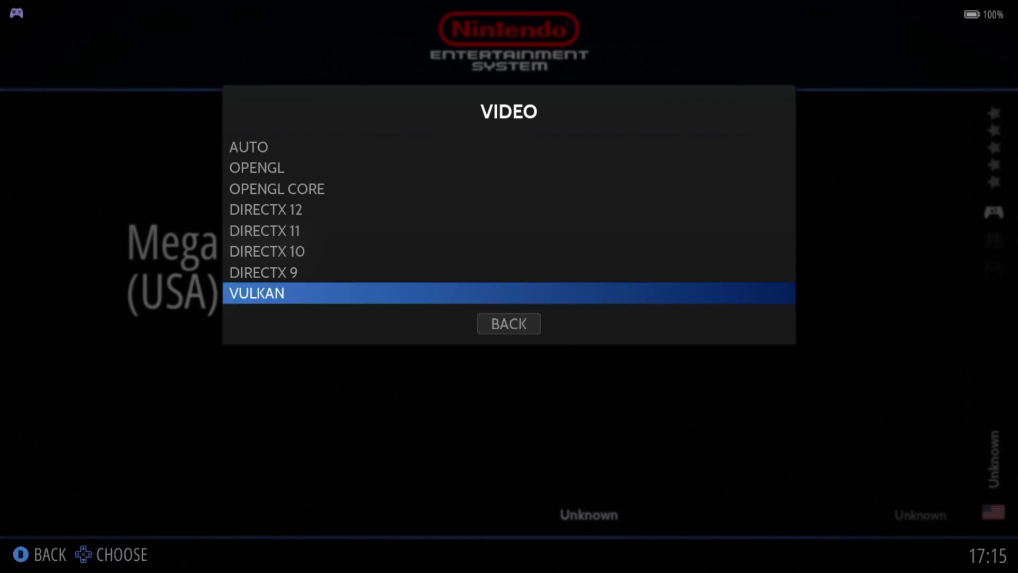
pyautogui.press('Up')
pyautogui.press('Down')
pyautogui.press('Down')
pyautogui.press('Down')
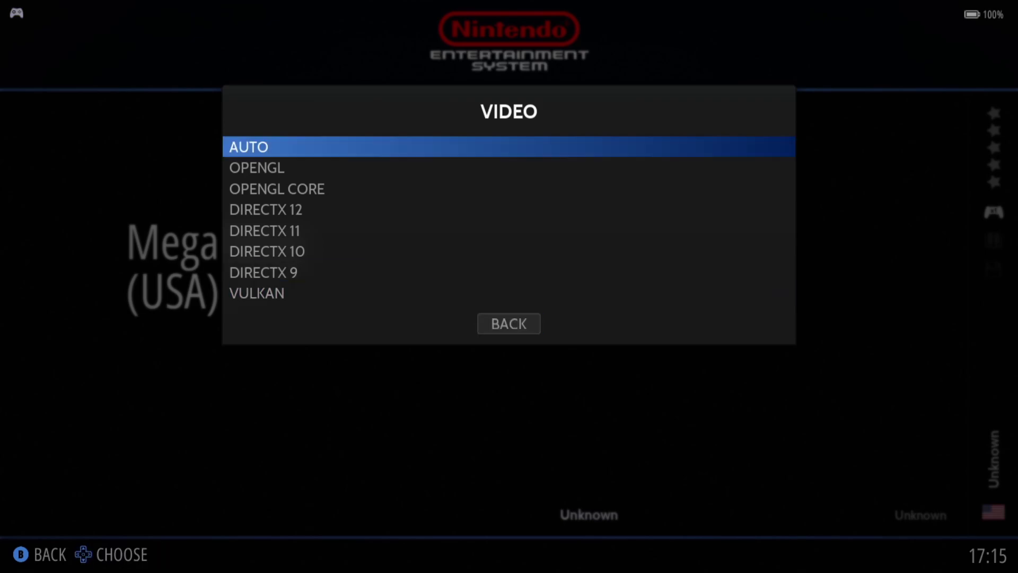
pyautogui.press('Escape')
pyautogui.press('Escape')
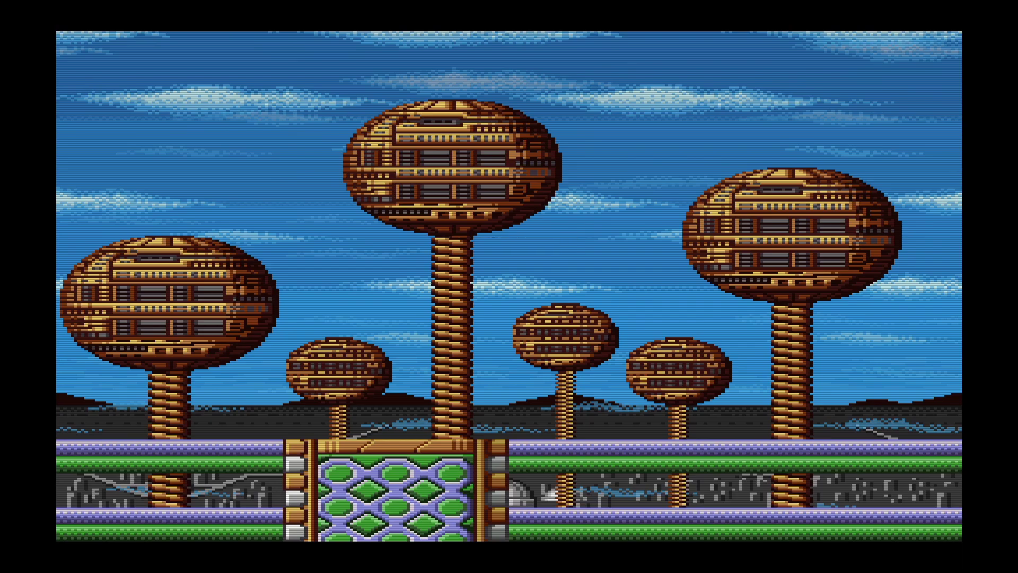
# In the stage with the spherical towers, move right, jumping and shooting, onto the first raised platform.
pyautogui.press('Right')
pyautogui.press('z')
pyautogui.press('x')
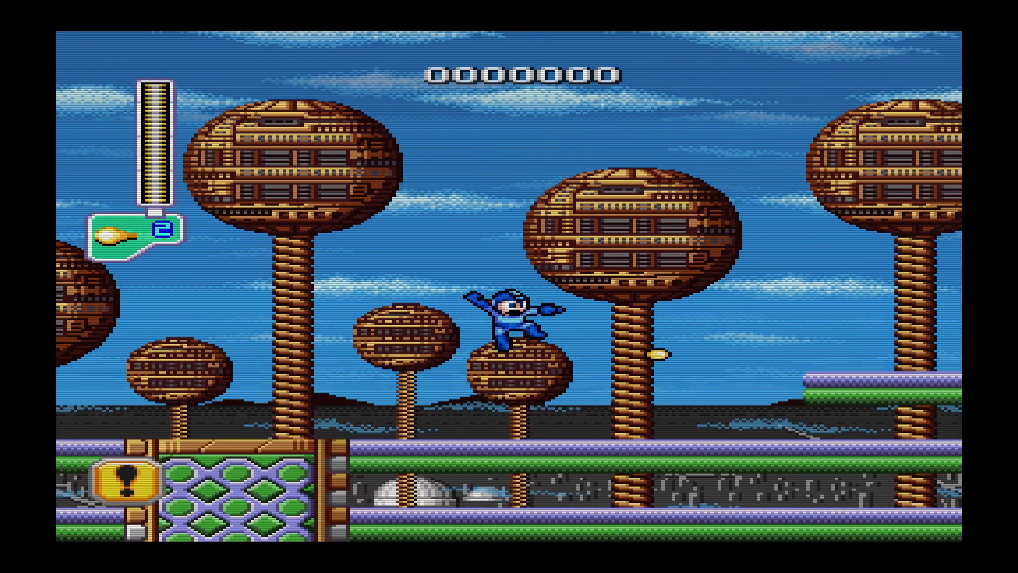
pyautogui.press('Right')
pyautogui.press('x')
pyautogui.press('z')
pyautogui.press('x')
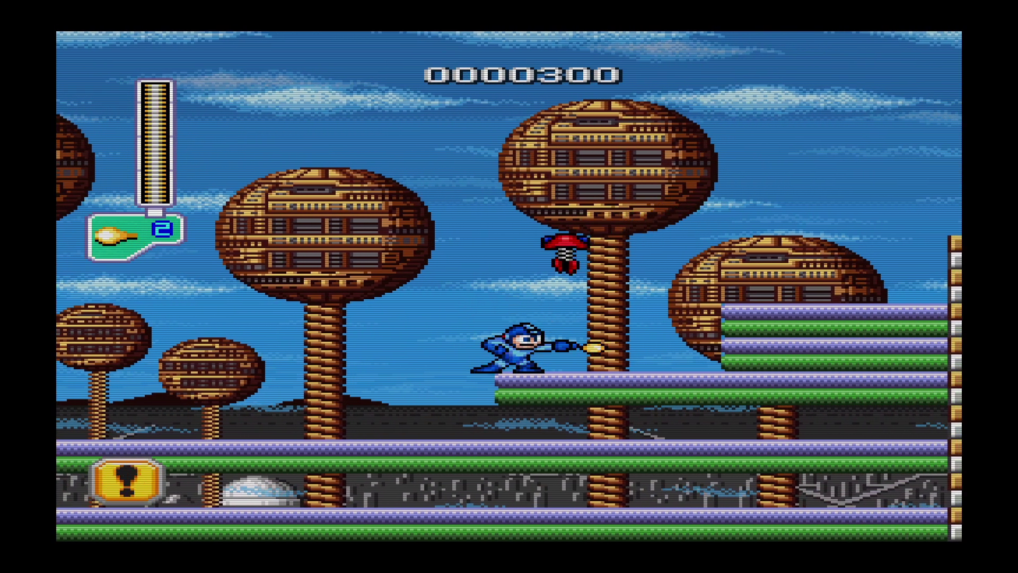
# Shoot to the left, turn back right and keep jumping and firing around the raised platforms.
pyautogui.press('Left')
pyautogui.press('x')
pyautogui.press('Right')
pyautogui.press('z')
pyautogui.press('Right')
pyautogui.press('z')
pyautogui.press('x')
pyautogui.press('z')
pyautogui.press('x')
pyautogui.press('x')
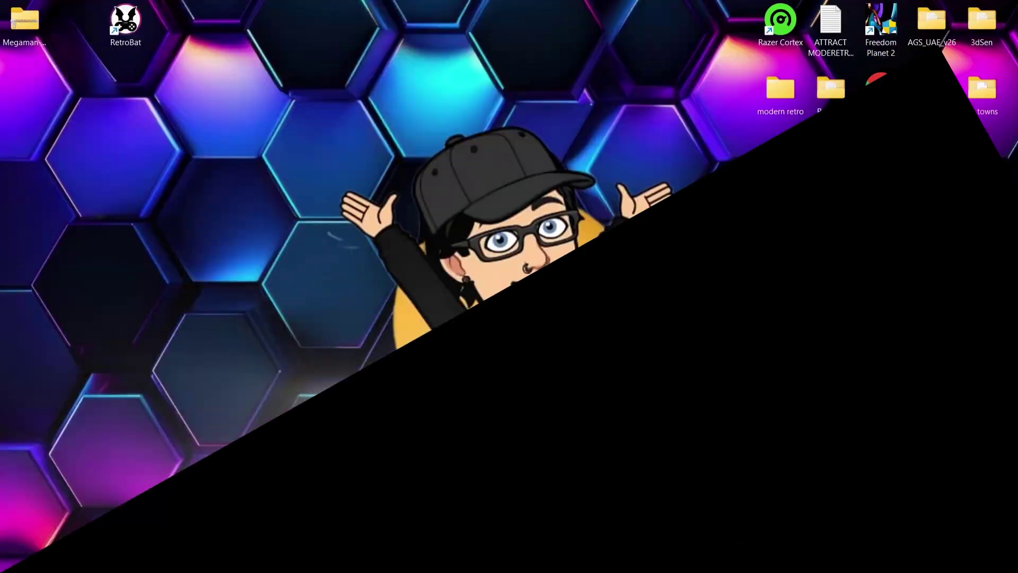